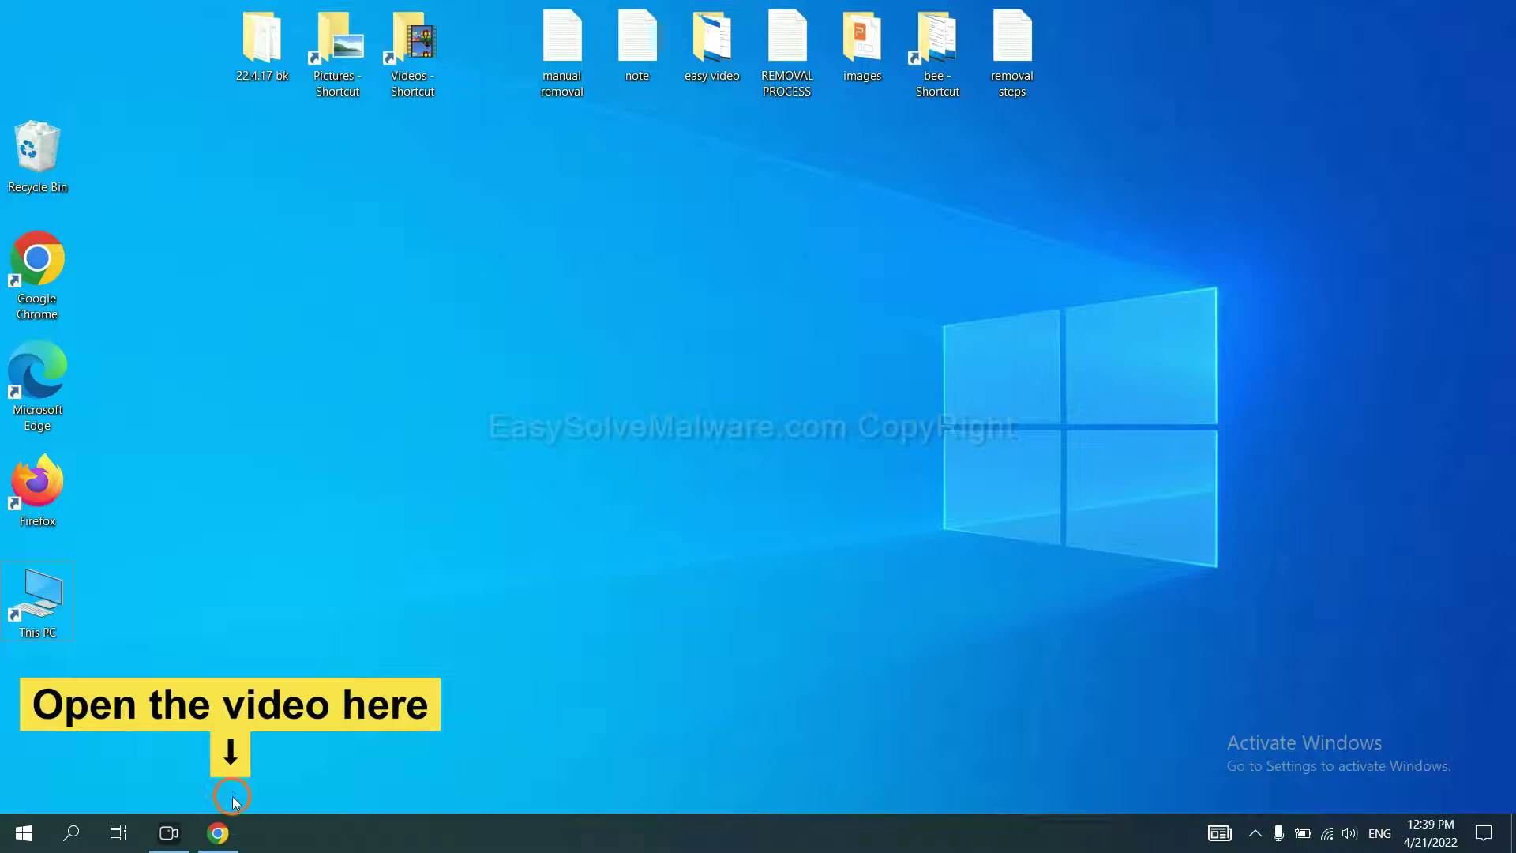
# - Download the SpyHunter for Windows installer from the EasySolveMalware removal guide and run it
pyautogui.click(225, 829)
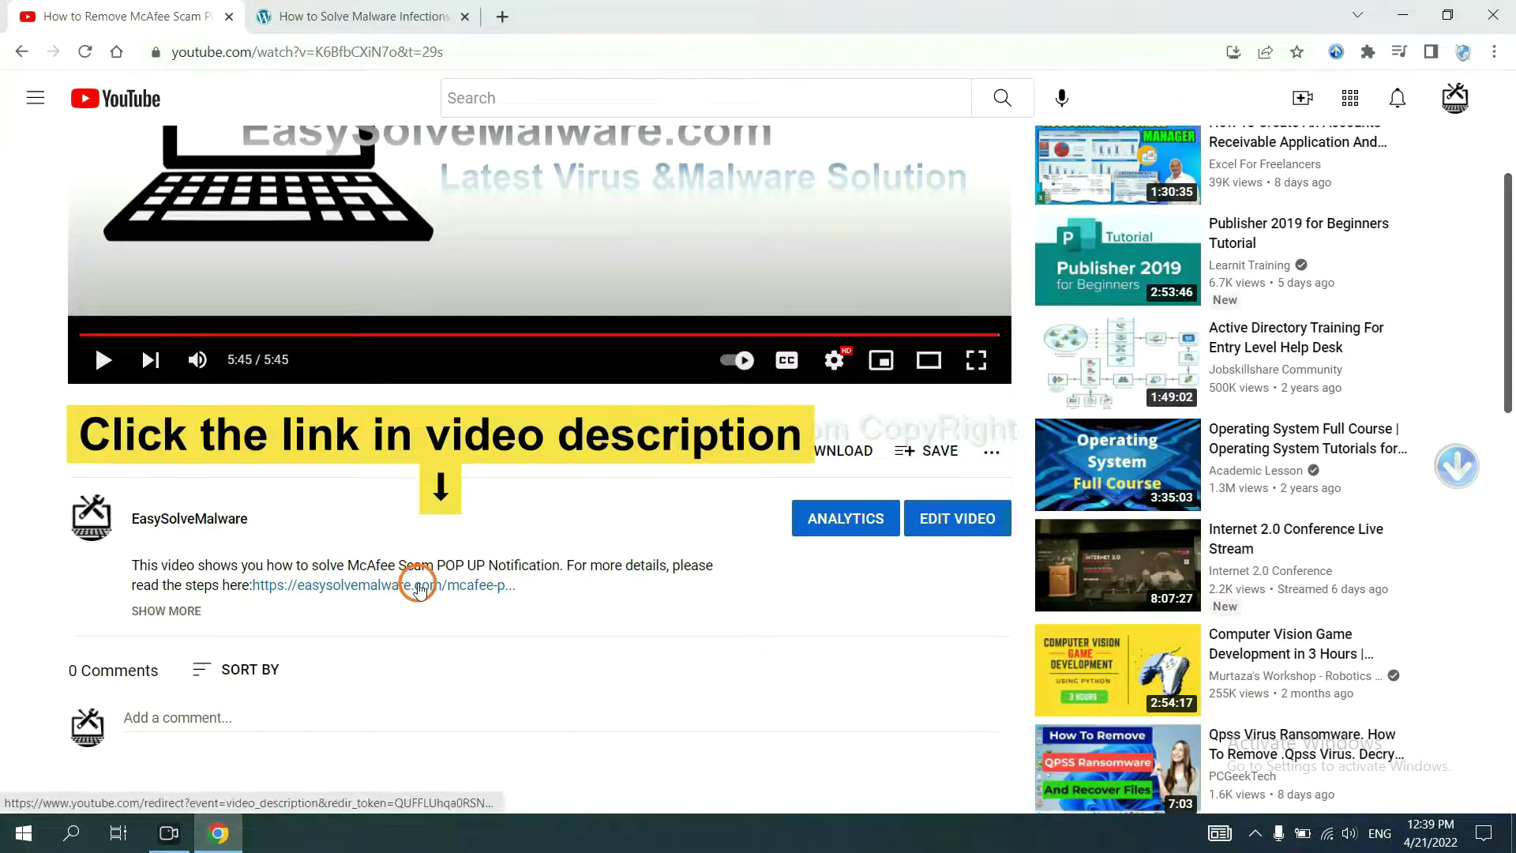
pyautogui.click(419, 588)
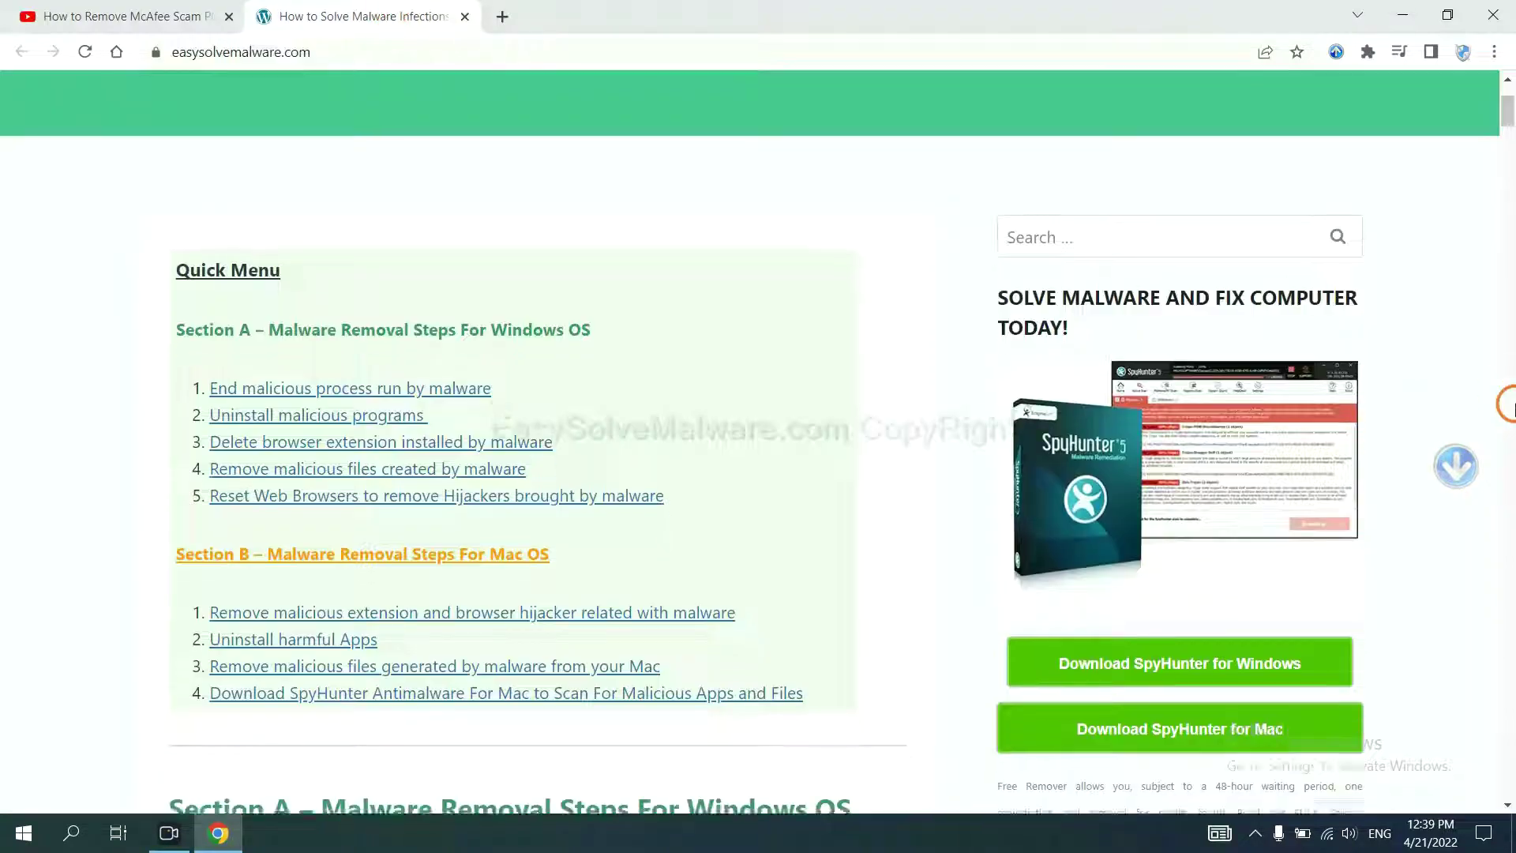
pyautogui.scroll(-3, 1509, 404)
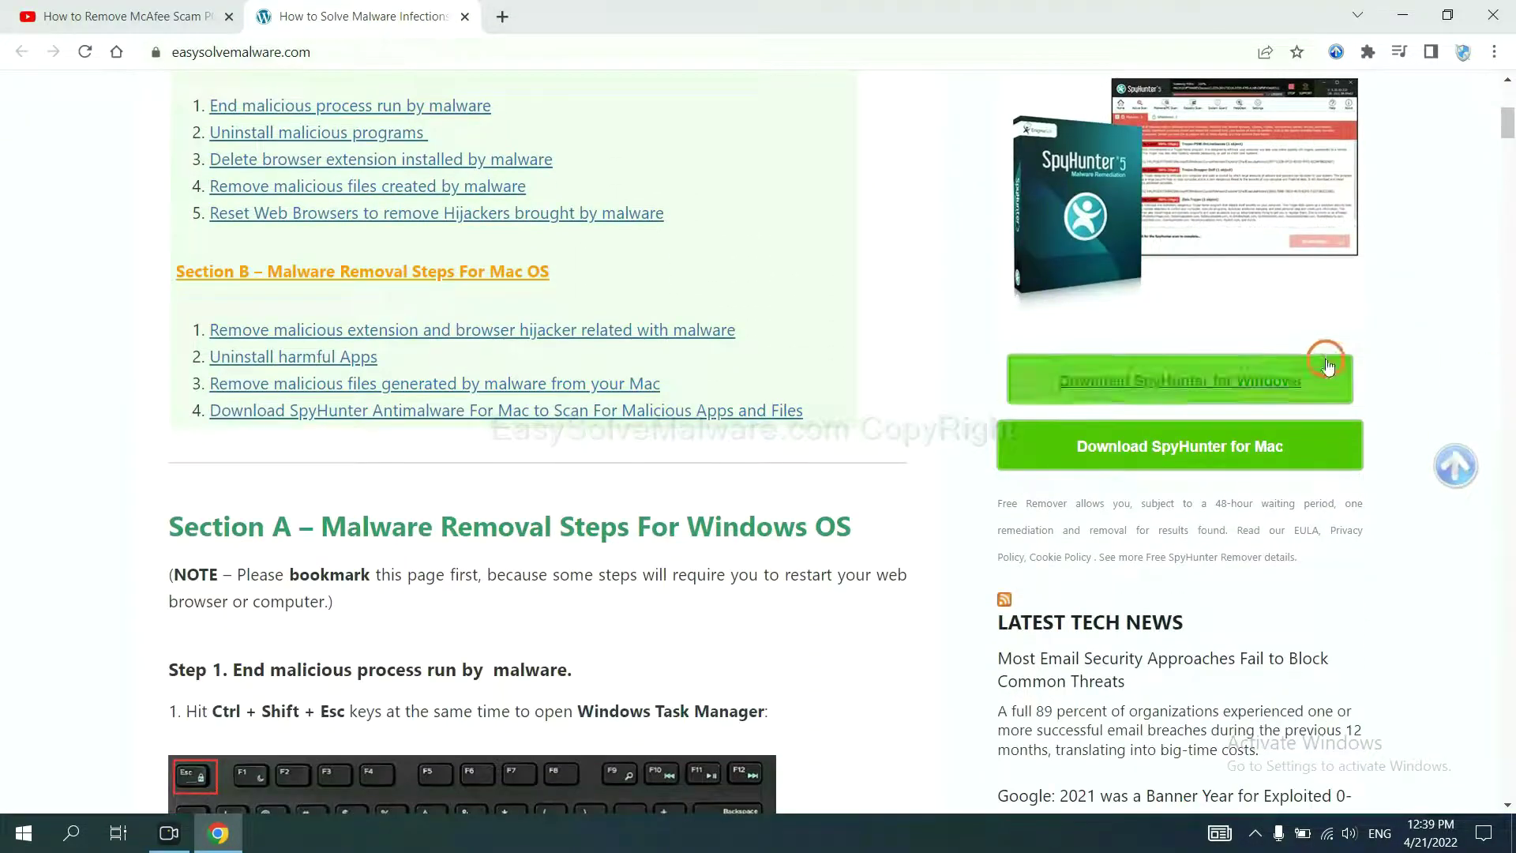
pyautogui.click(1287, 377)
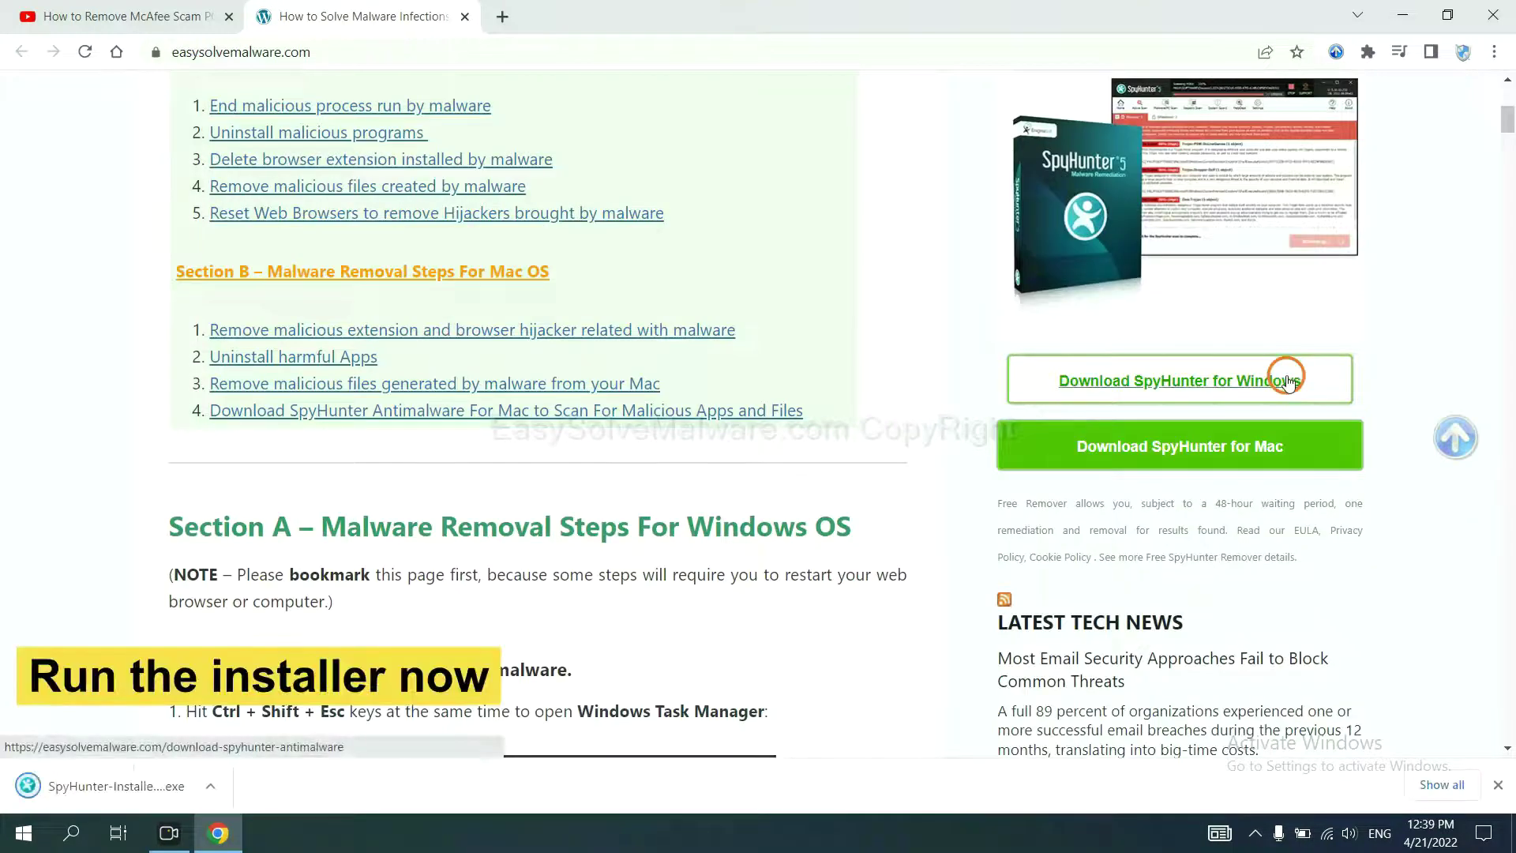
pyautogui.click(96, 787)
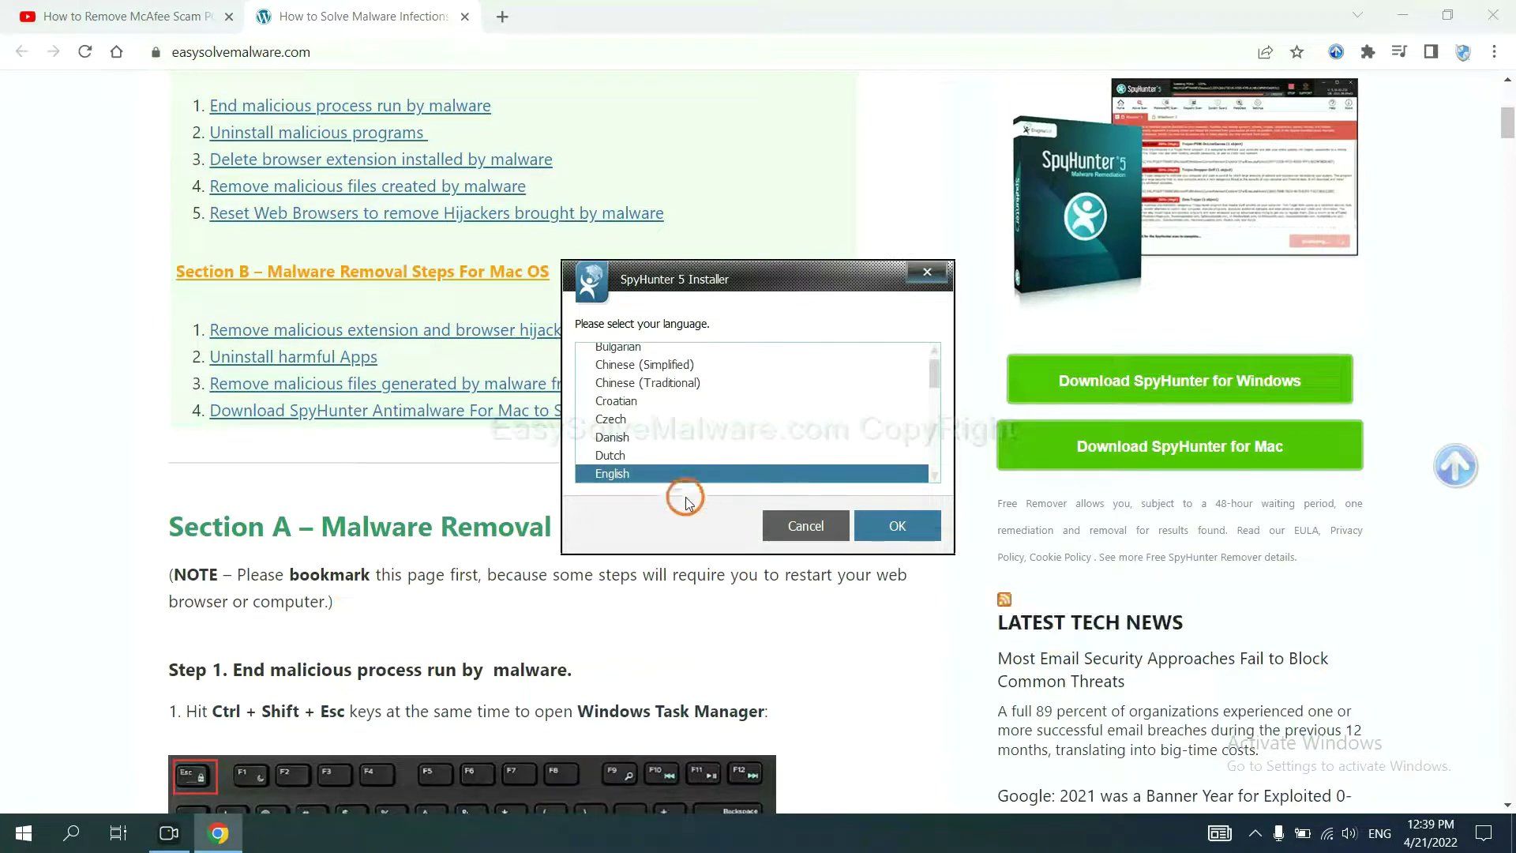
# - Install SpyHunter 5 in English, accepting the licence agreement and finishing setup
pyautogui.click(880, 523)
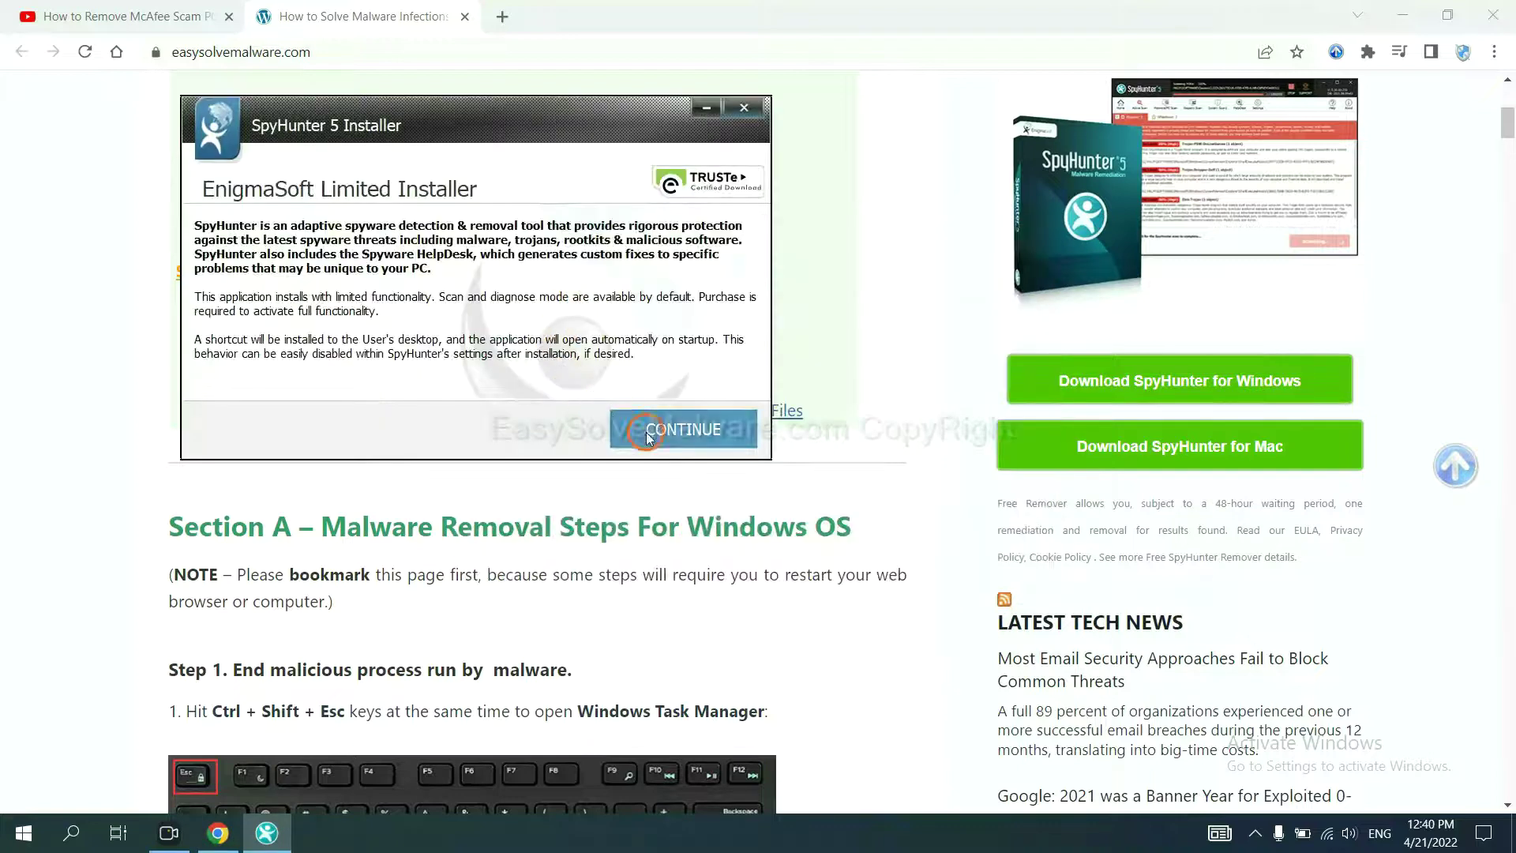
pyautogui.click(647, 429)
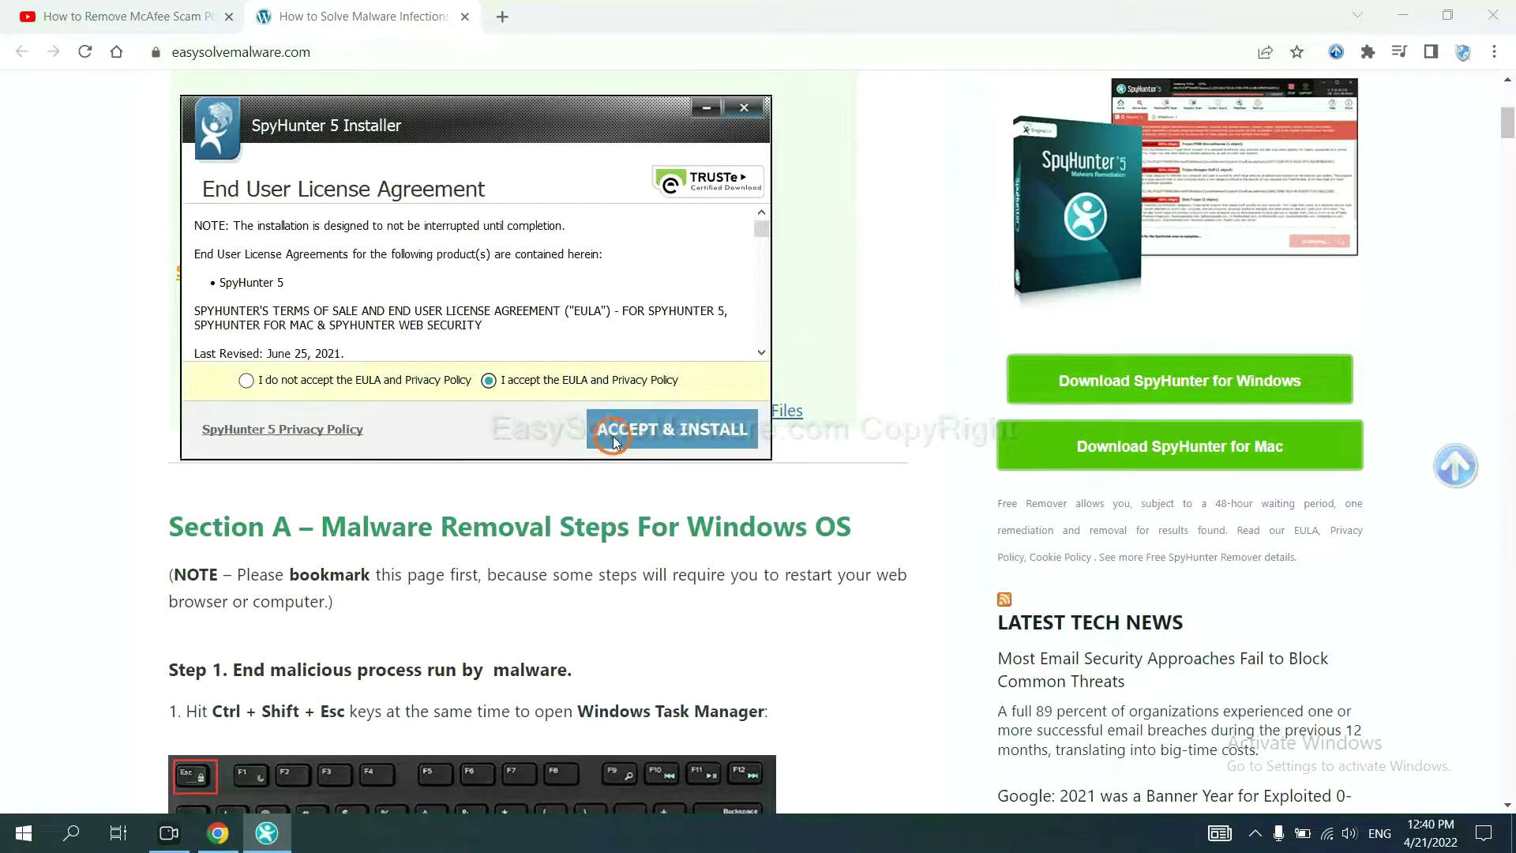
pyautogui.click(615, 440)
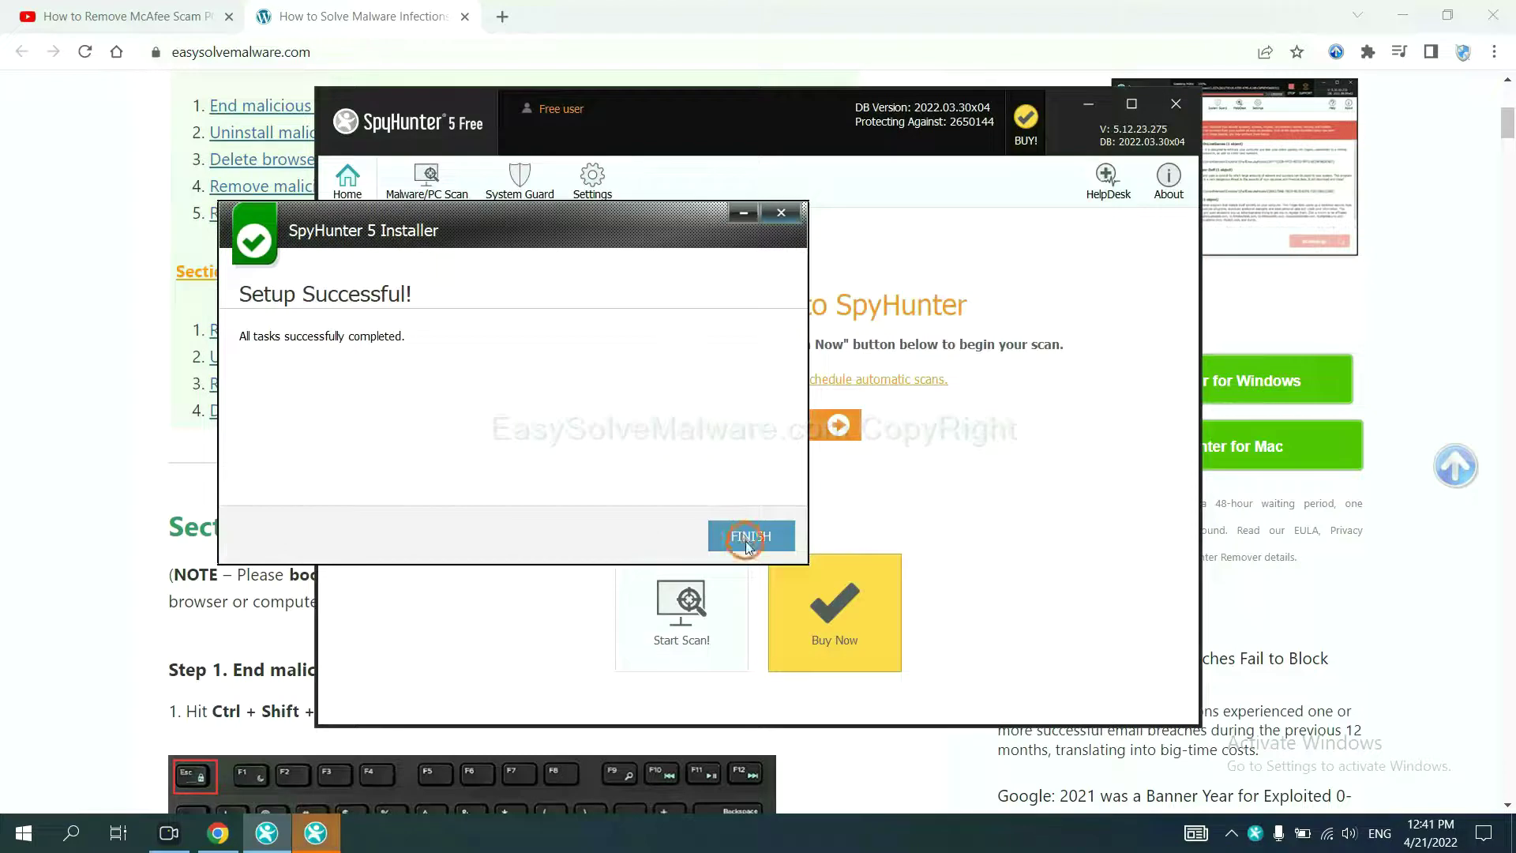
pyautogui.click(746, 535)
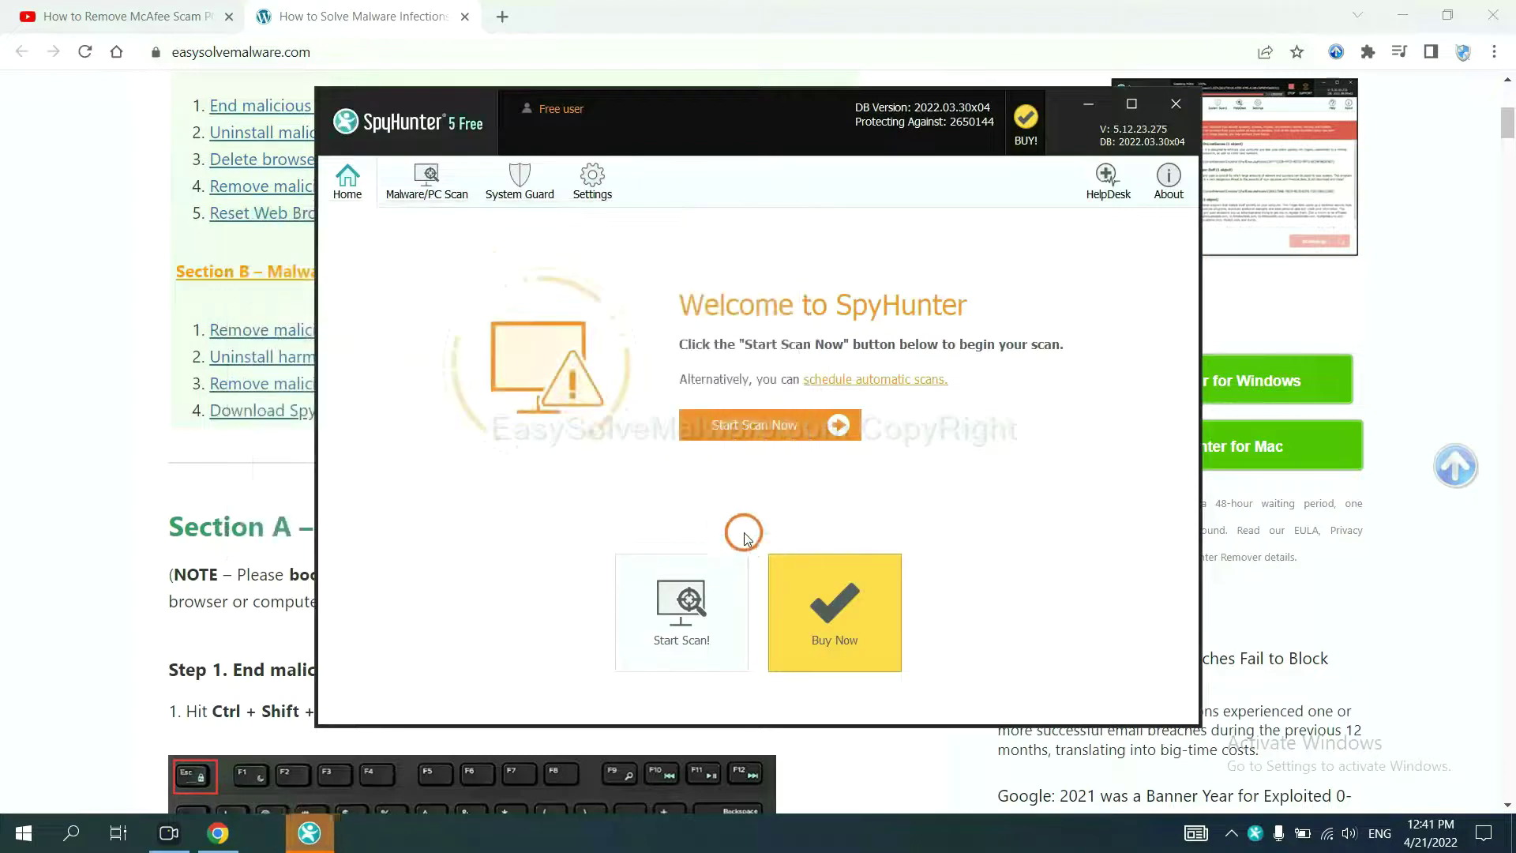
# - Run a SpyHunter scan and continue past the unknown object remove360.bat
pyautogui.click(748, 432)
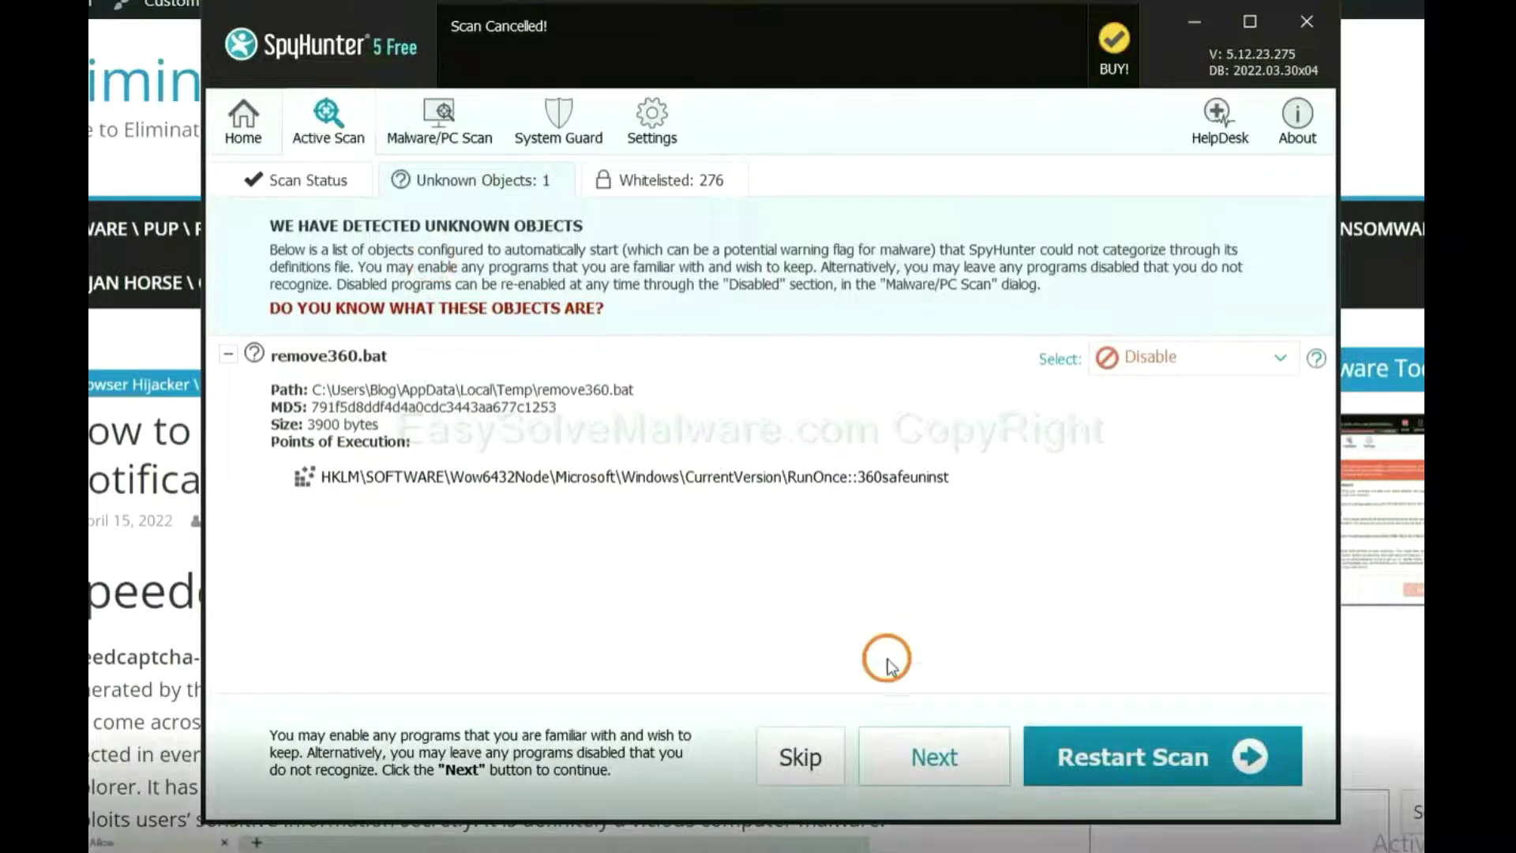
pyautogui.click(932, 757)
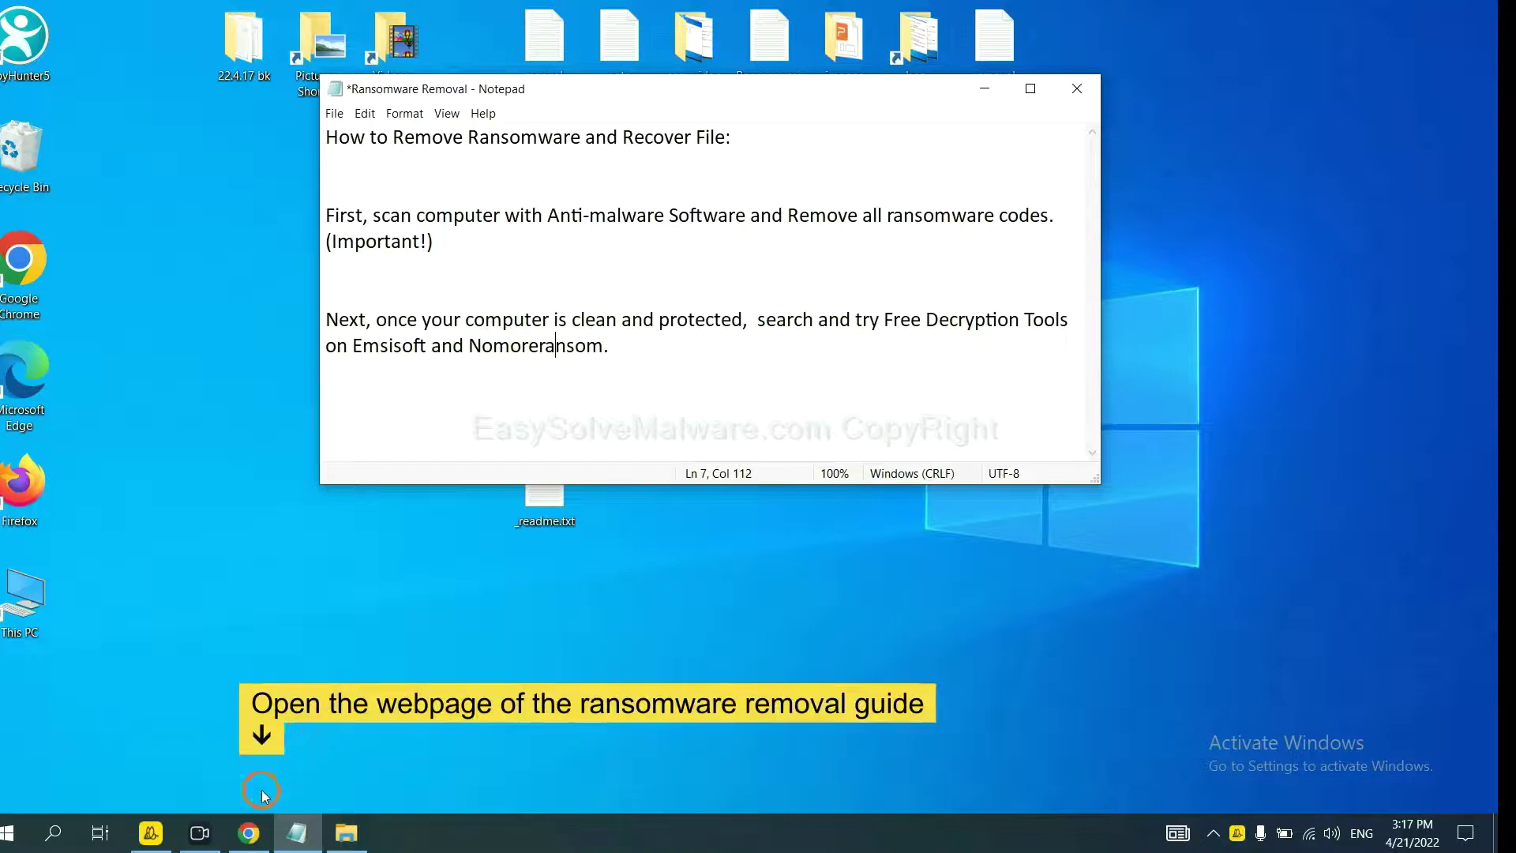
# - In the jhdd removal guide's Step 4, open the emsisoft.com ransomware-decryption-tools link
pyautogui.click(246, 833)
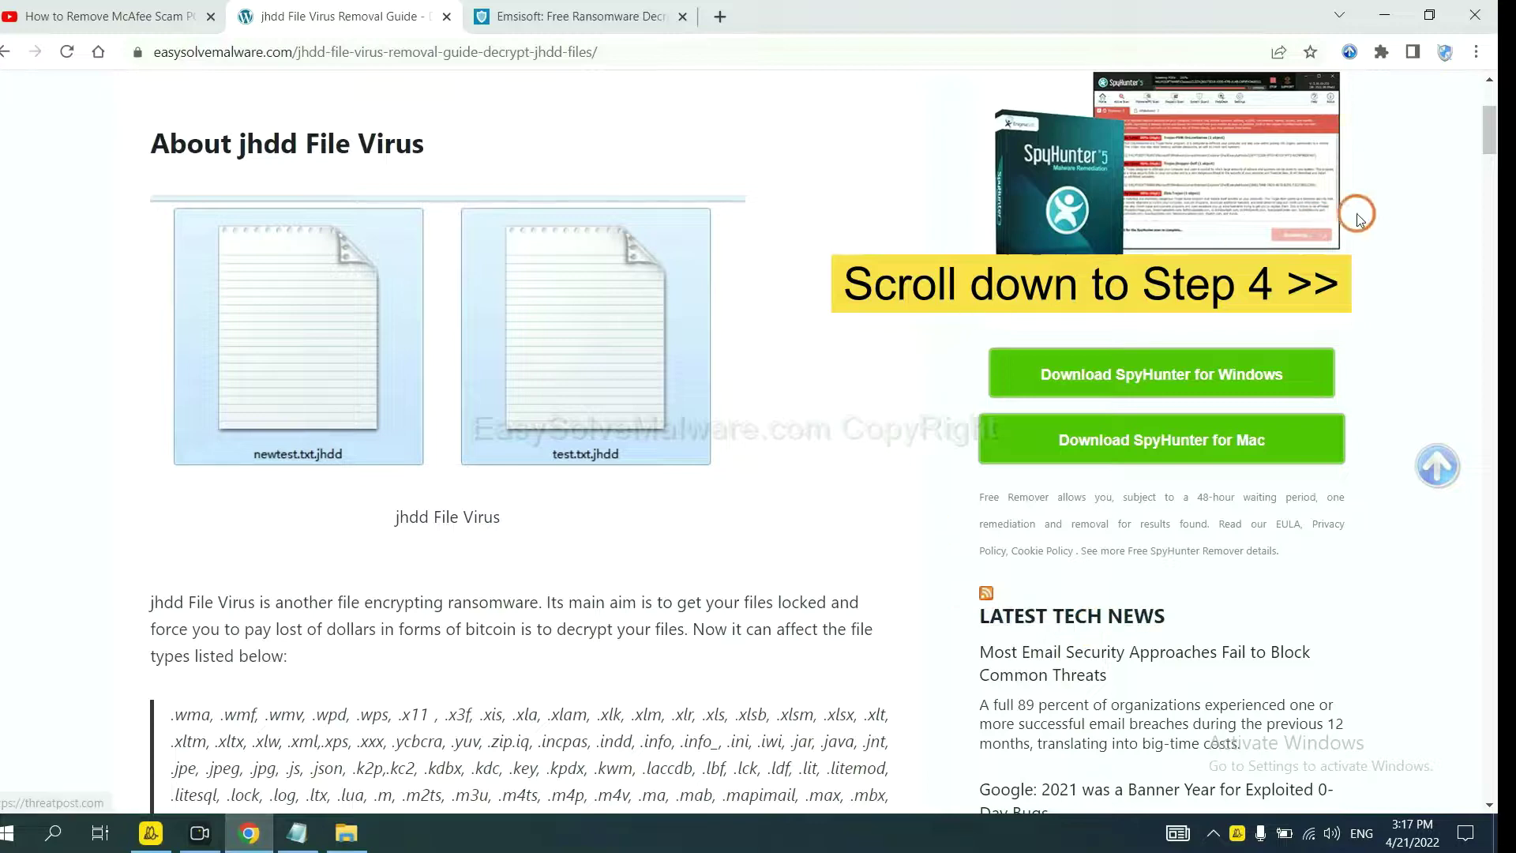
pyautogui.moveTo(1488, 131); pyautogui.dragTo(1479, 681)
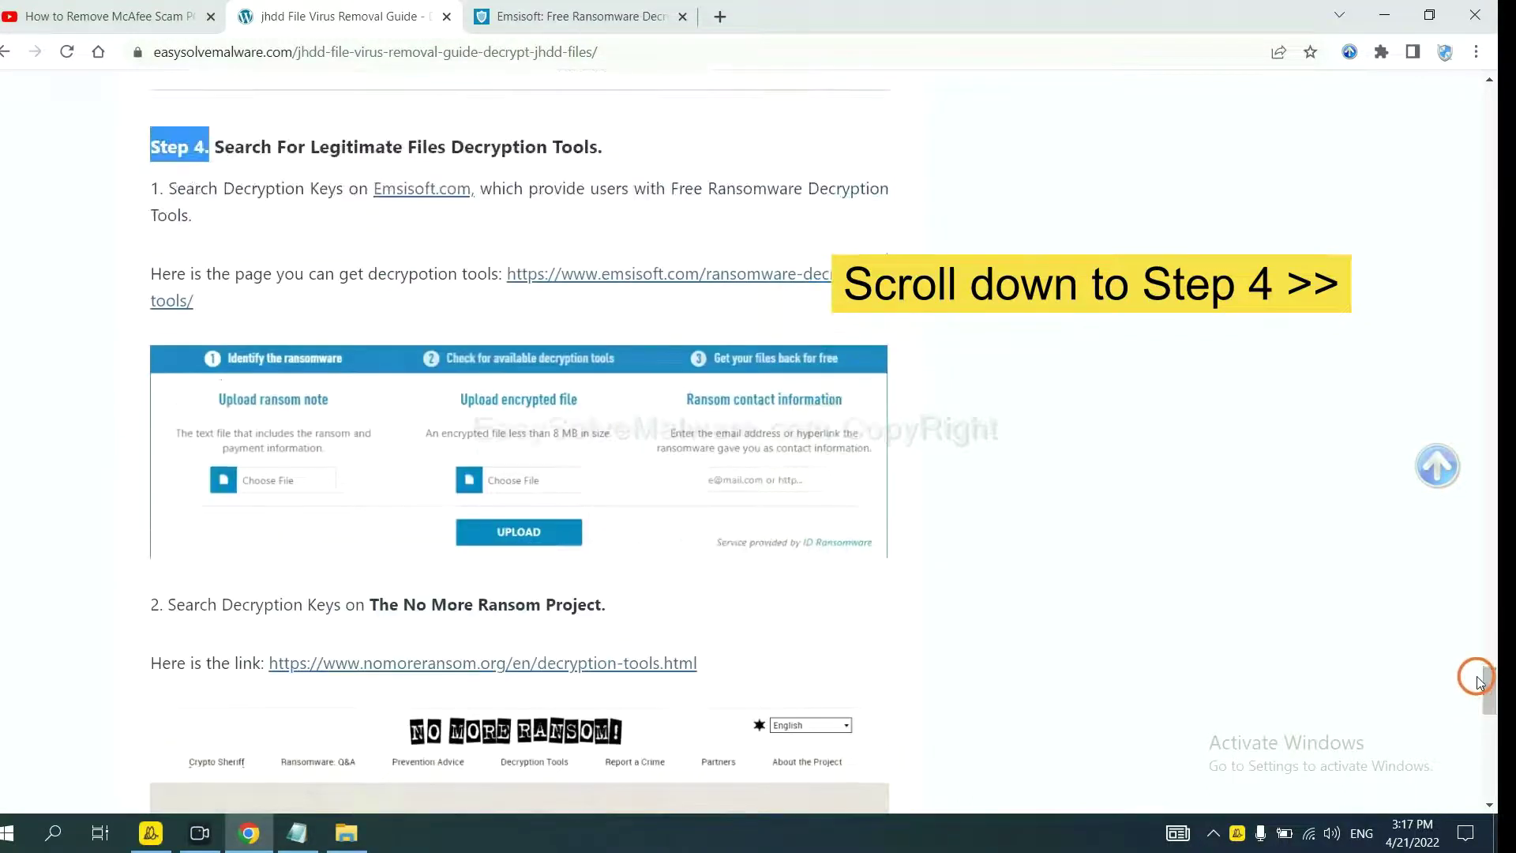
pyautogui.click(440, 106)
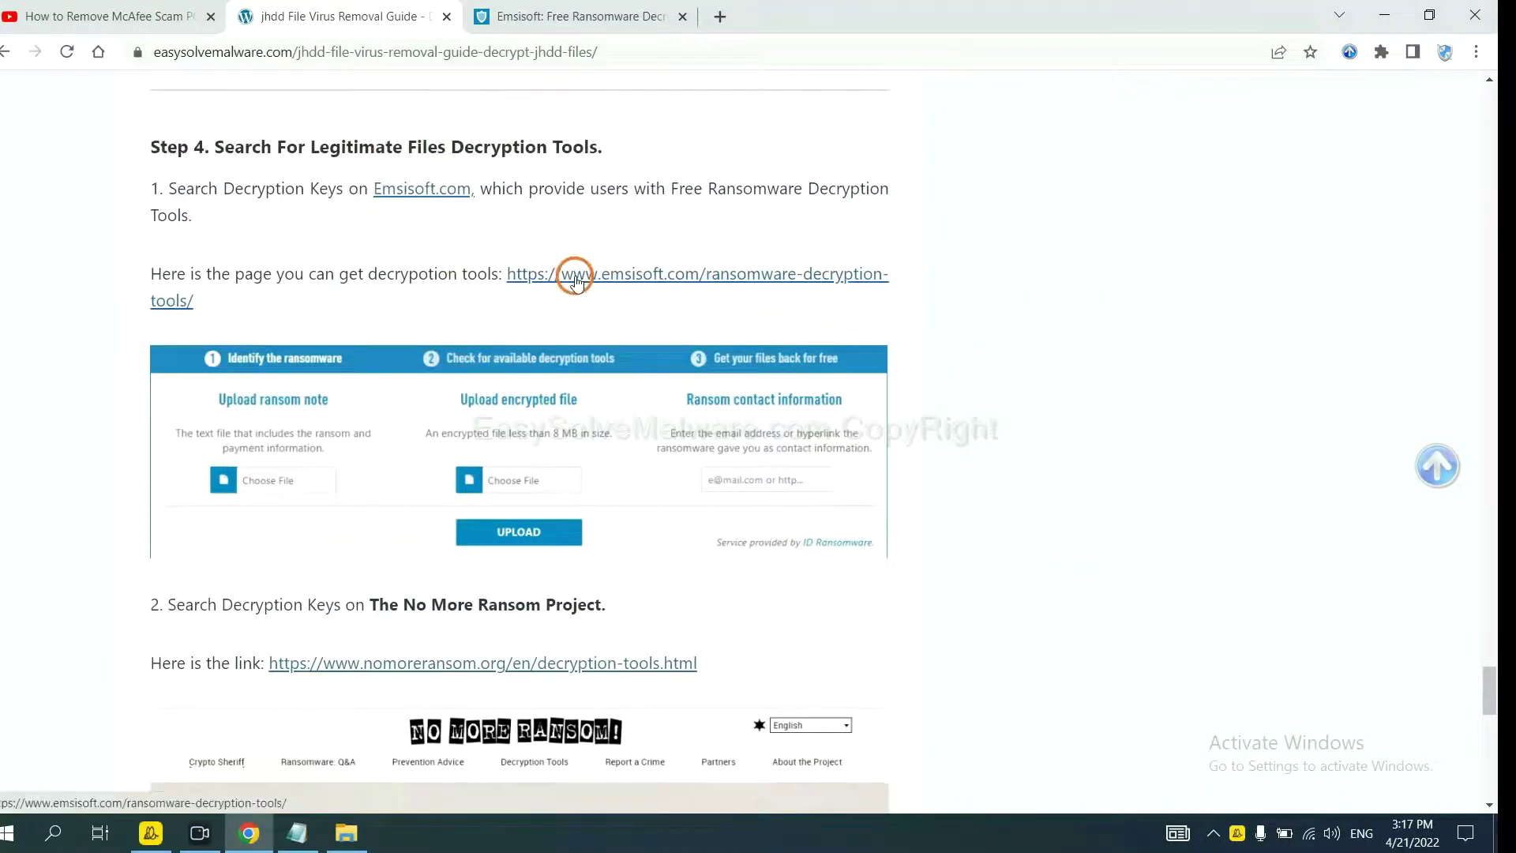
pyautogui.scroll(-3, 505, 332)
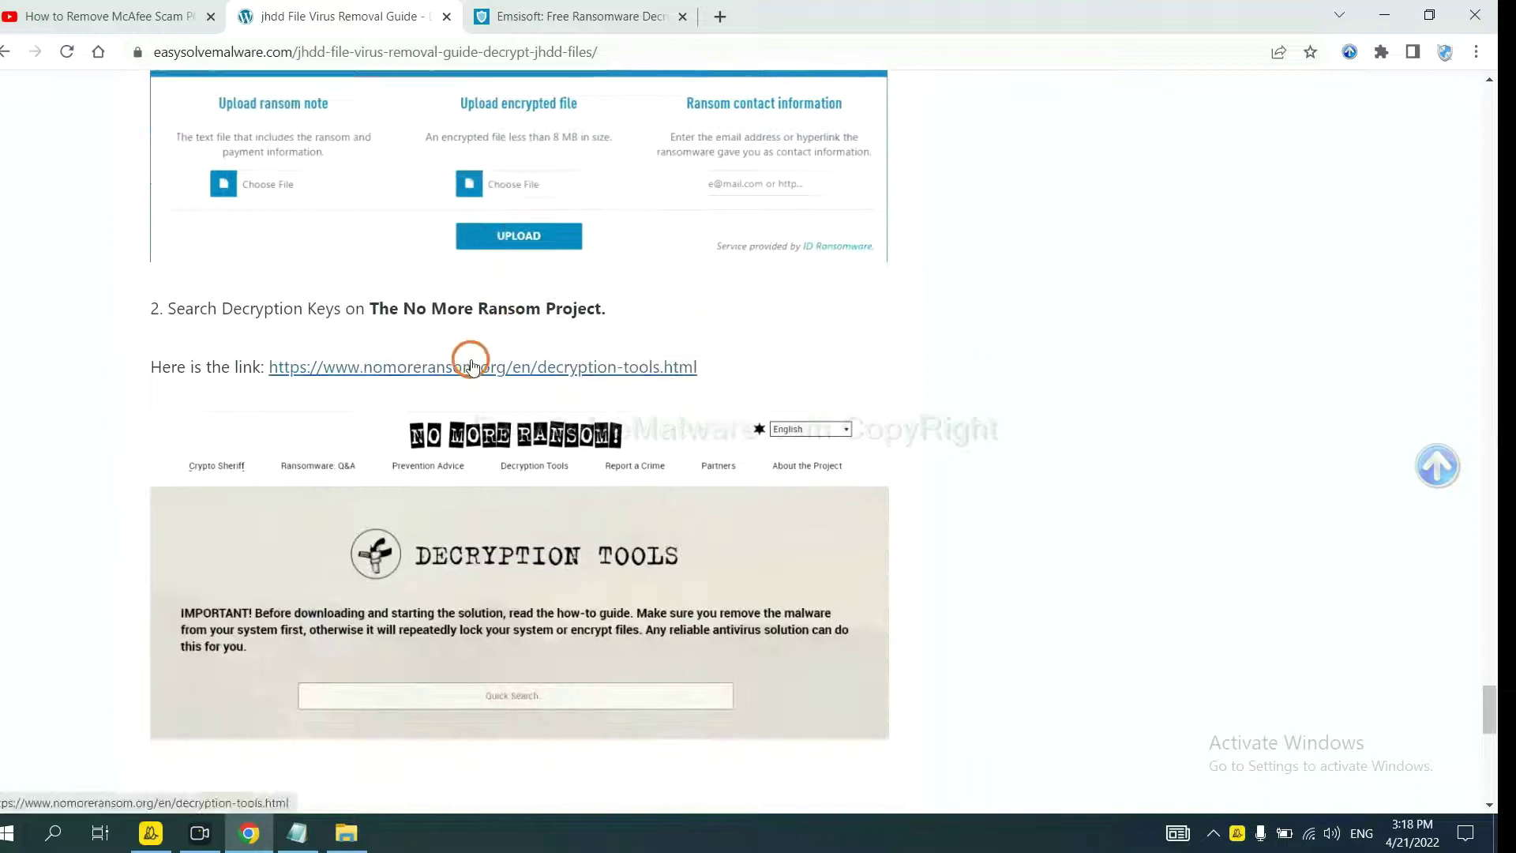
pyautogui.scroll(2, 657, 368)
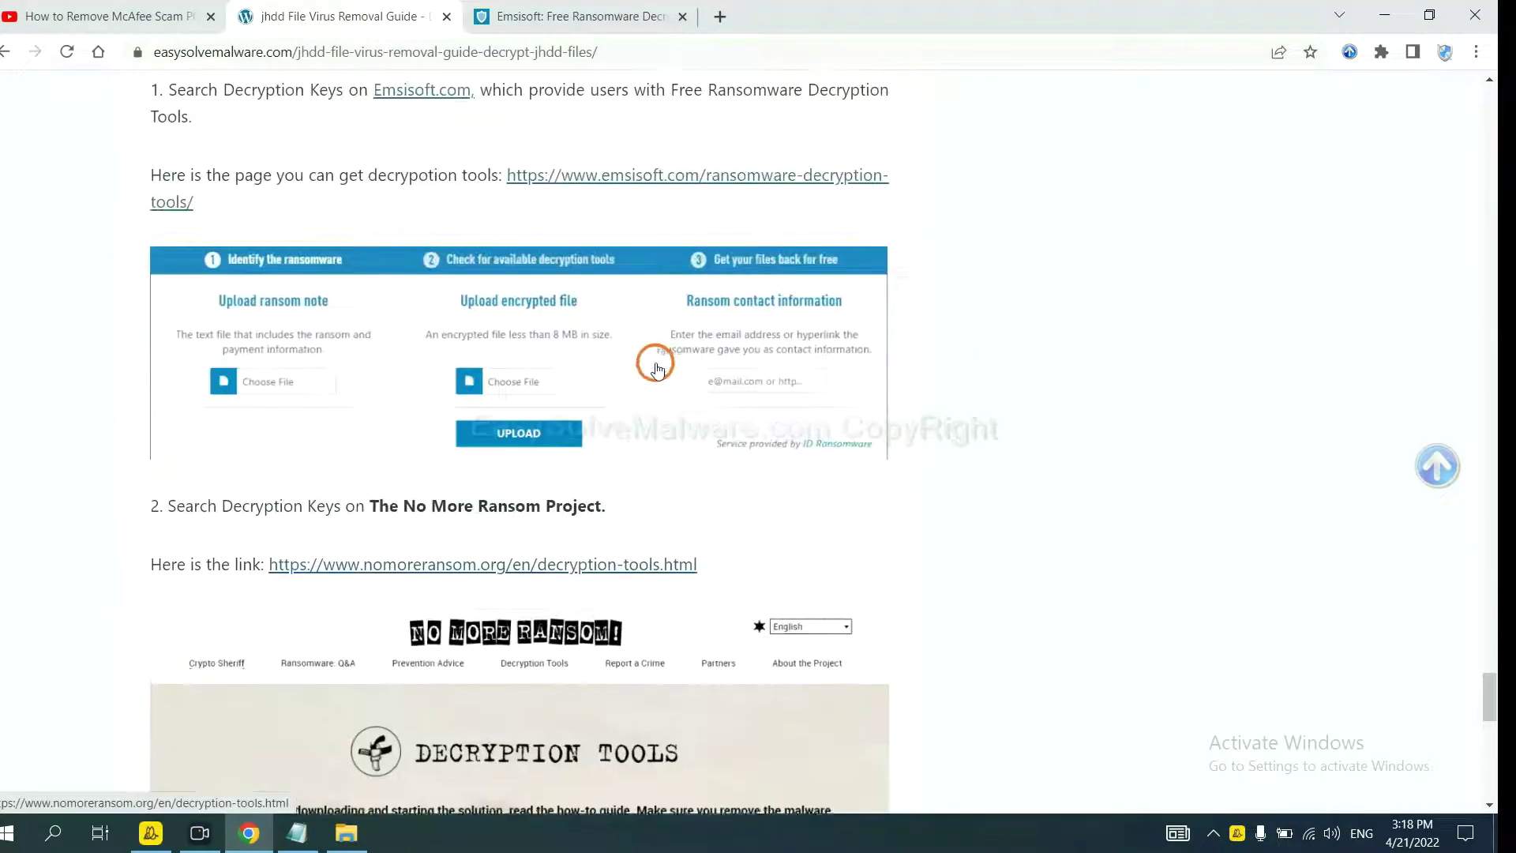
pyautogui.scroll(2, 657, 368)
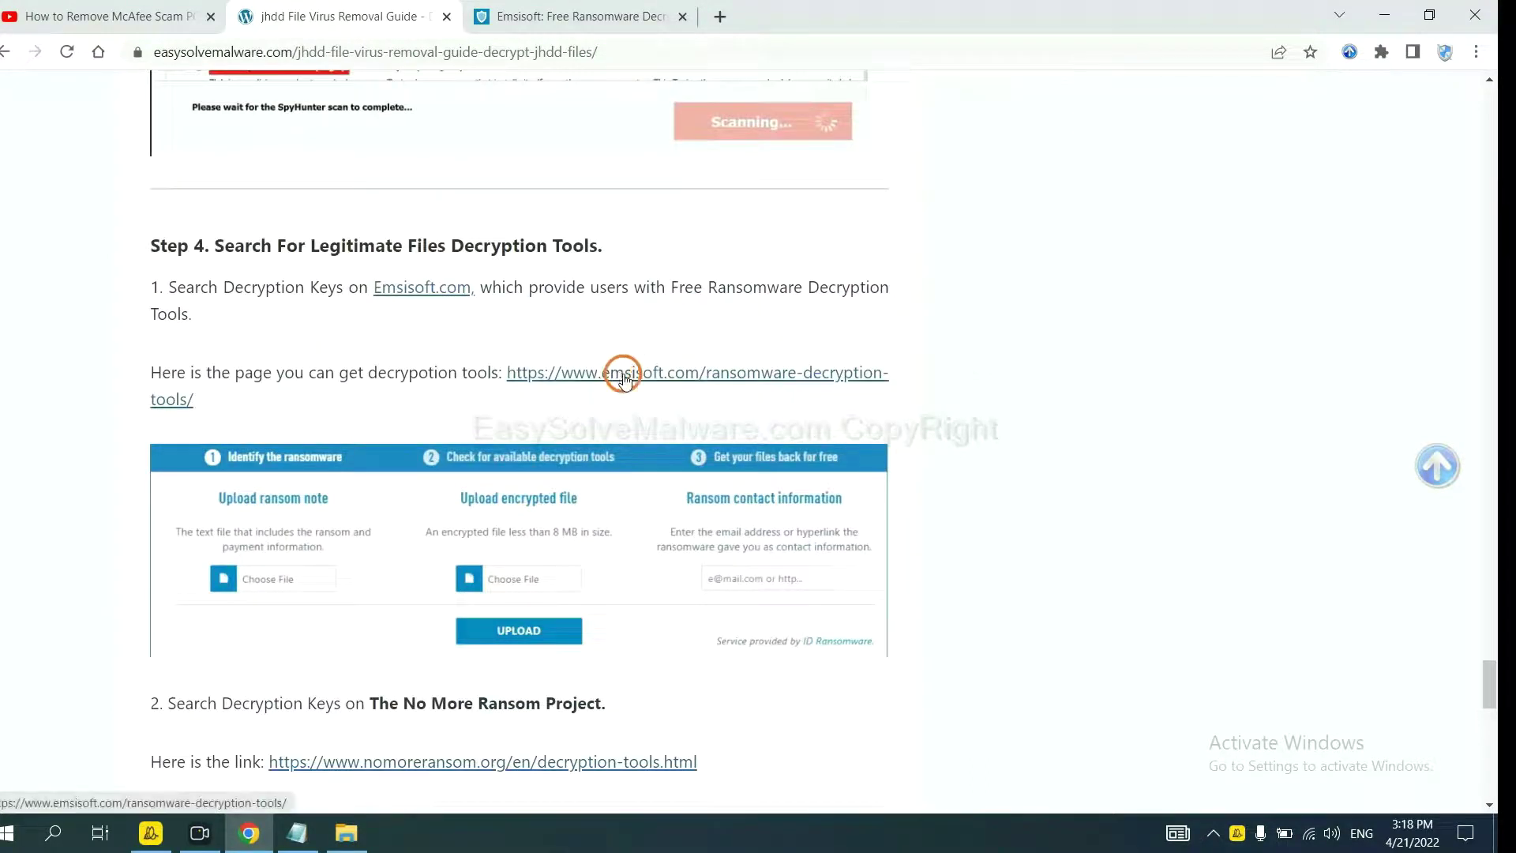
pyautogui.click(623, 376)
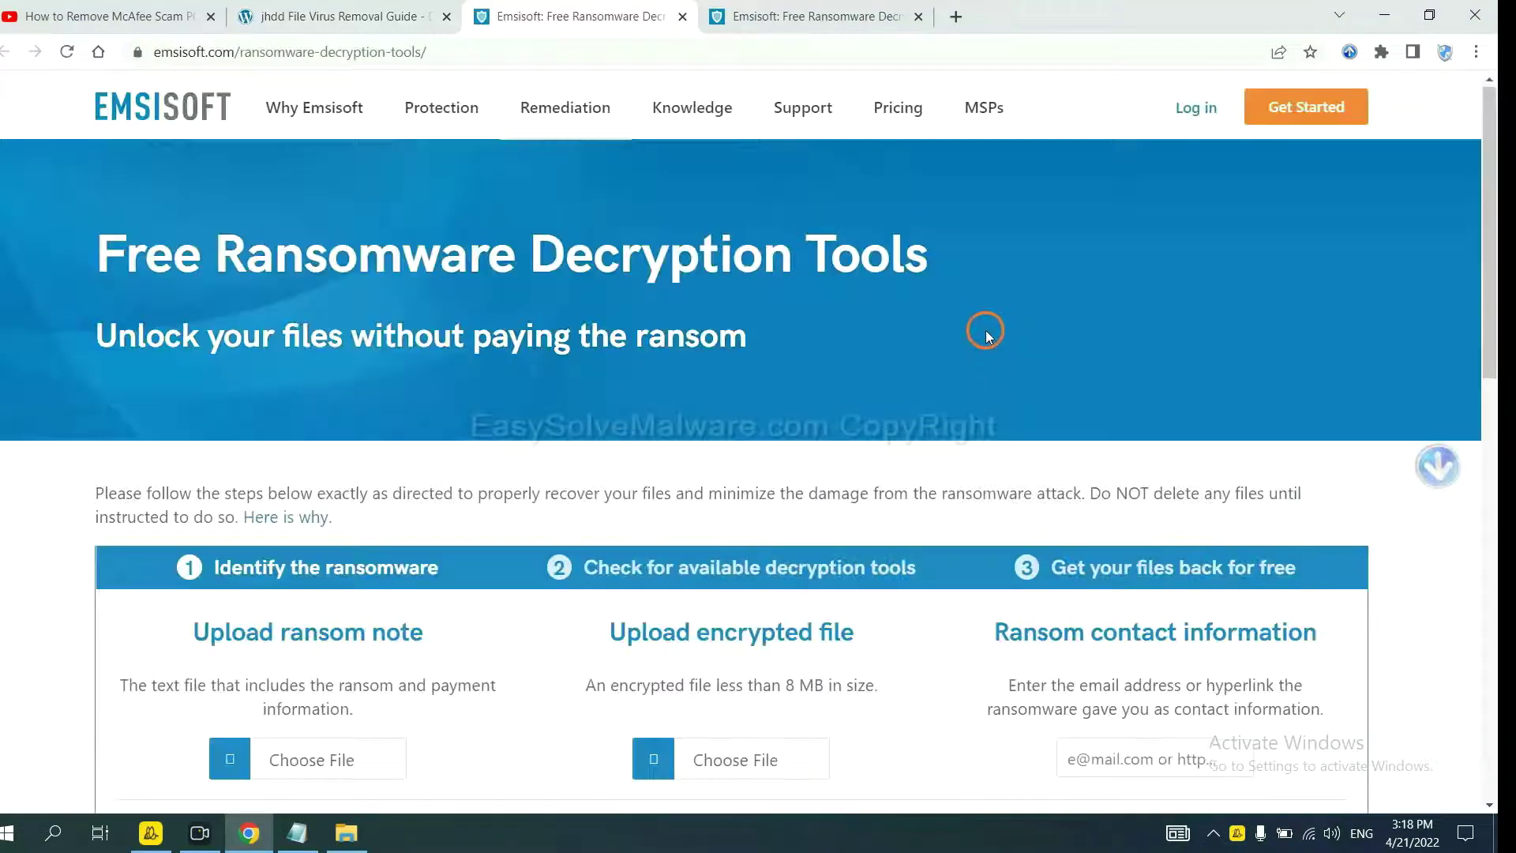
# - Scroll to Emsisoft's ransom note upload panel, then minimise Chrome to show the desktop
pyautogui.scroll(-3, 869, 325)
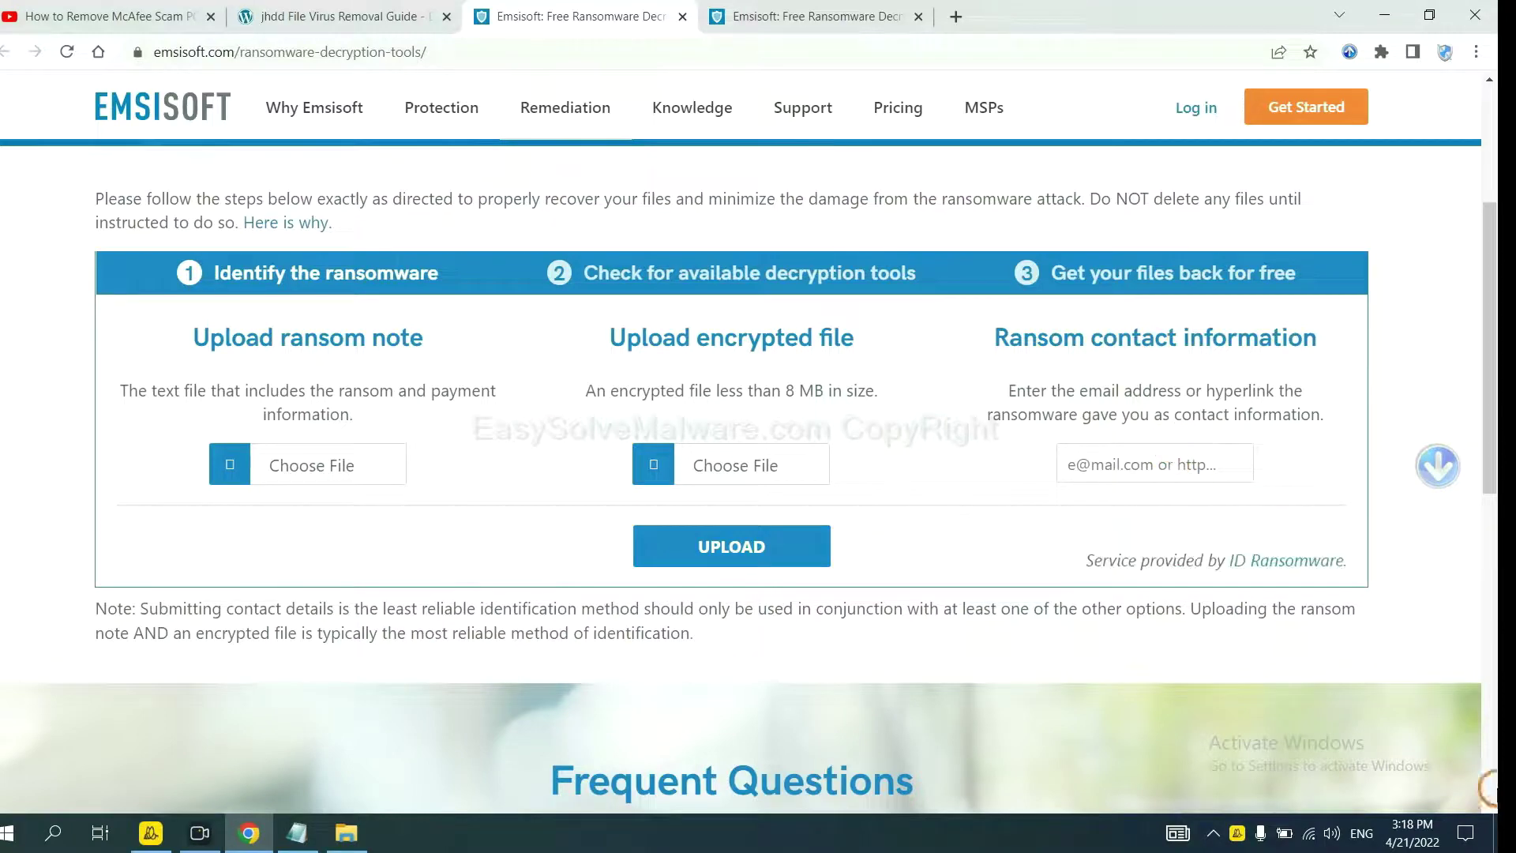
pyautogui.click(1510, 835)
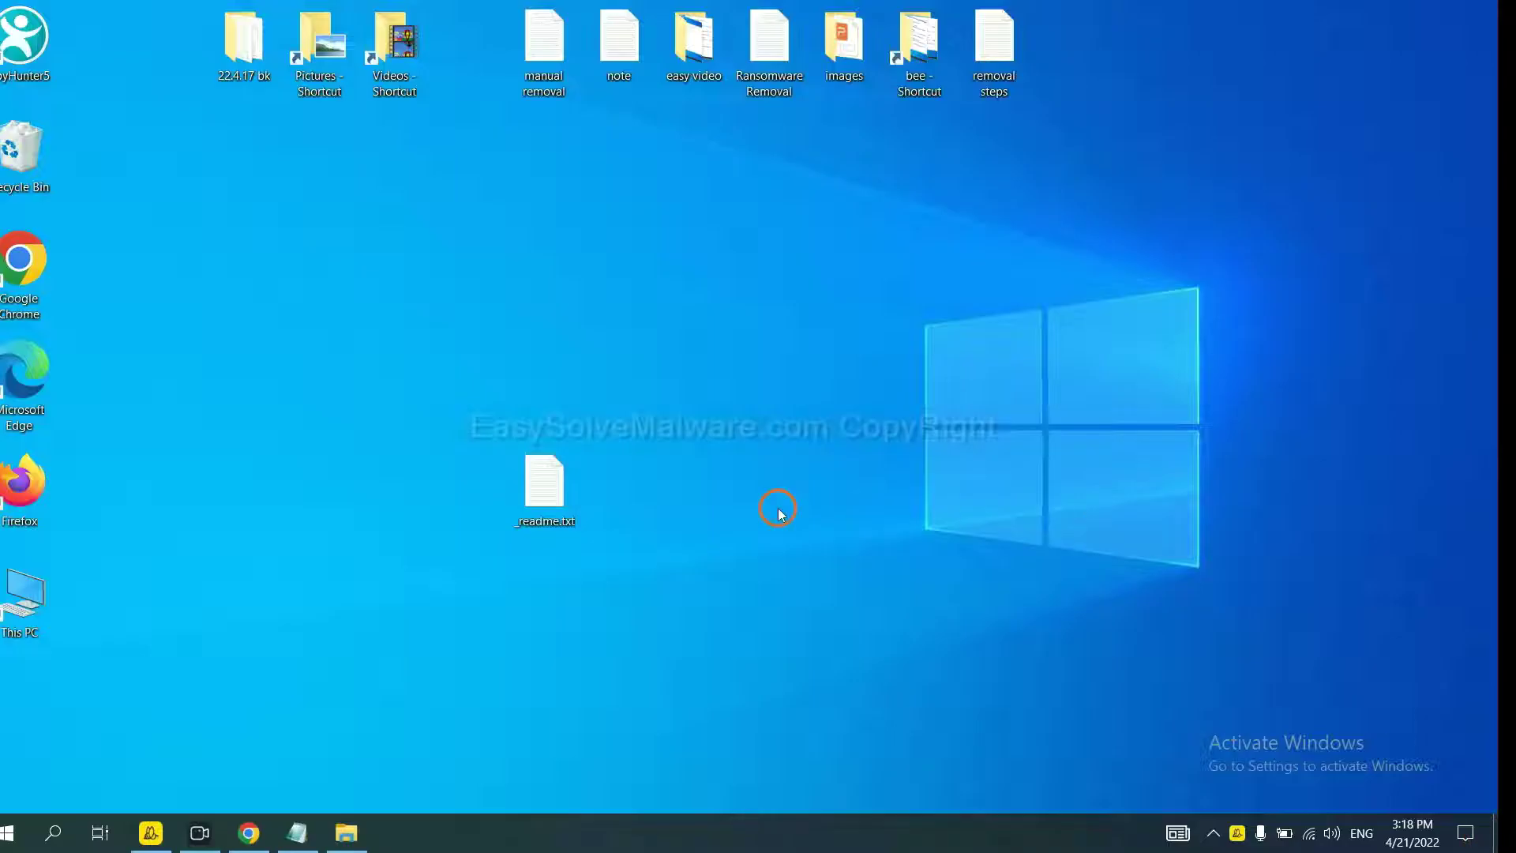
# - Open _readme.txt on the desktop and select the ransom note's support e-mail address
pyautogui.doubleClick(550, 483)
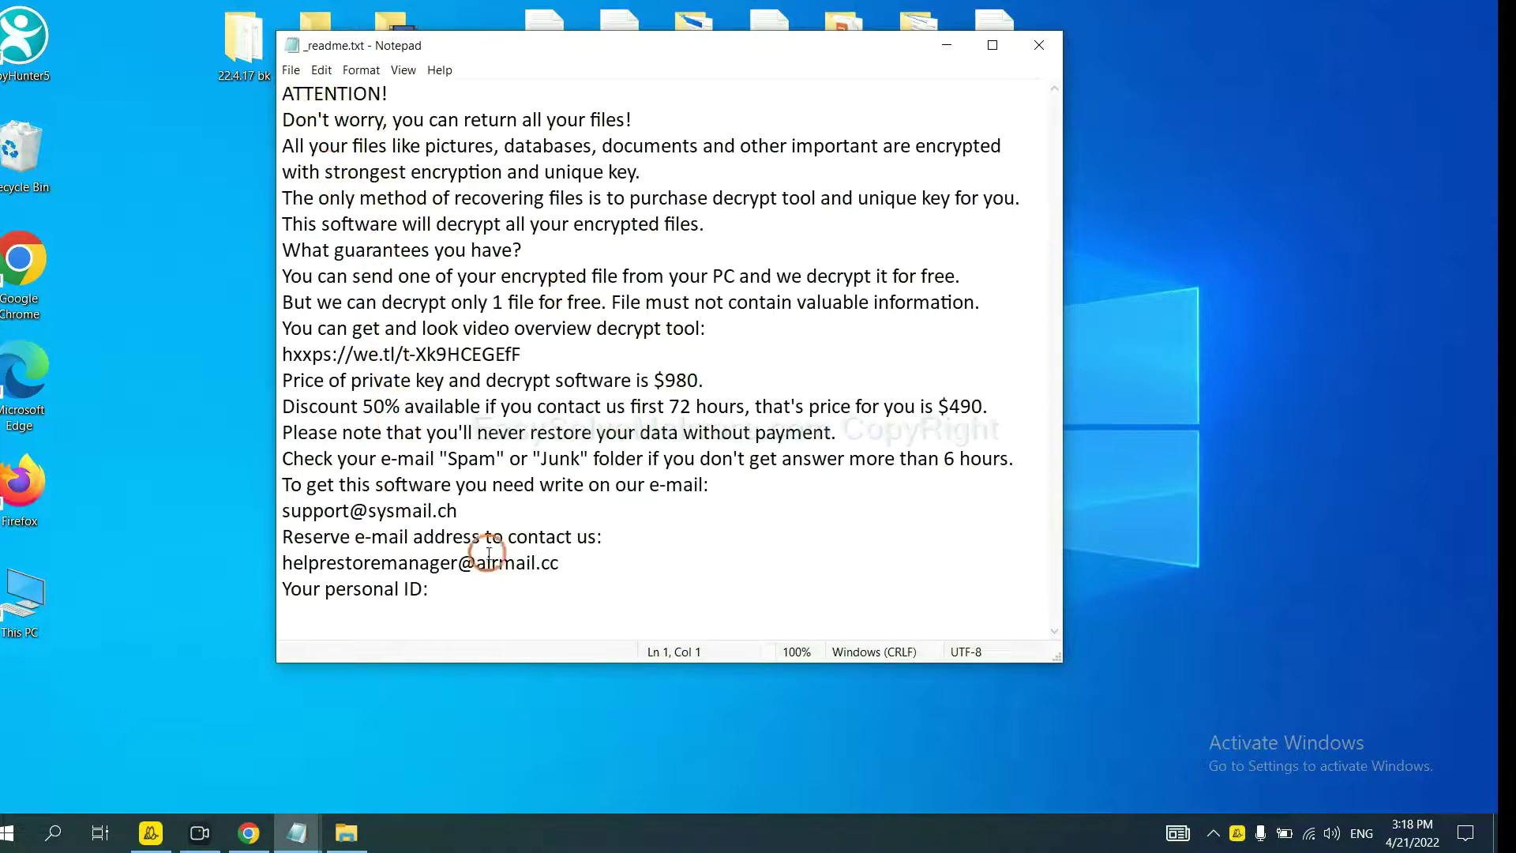
pyautogui.moveTo(484, 511); pyautogui.dragTo(244, 508)
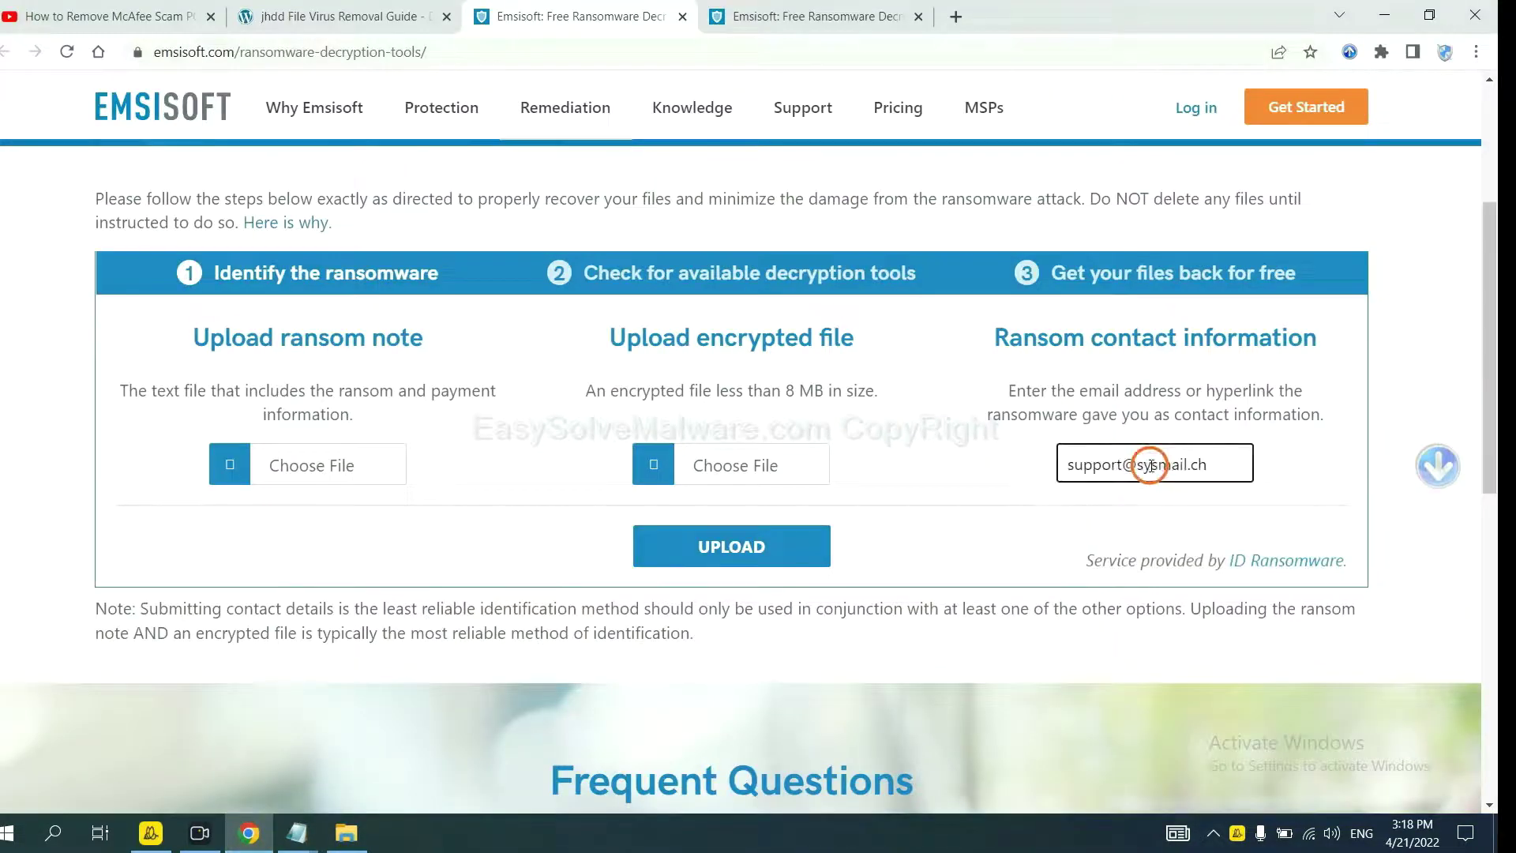
# - Upload the contact e-mail for identification and open the STOP (Djvu) more-information link
pyautogui.click(792, 545)
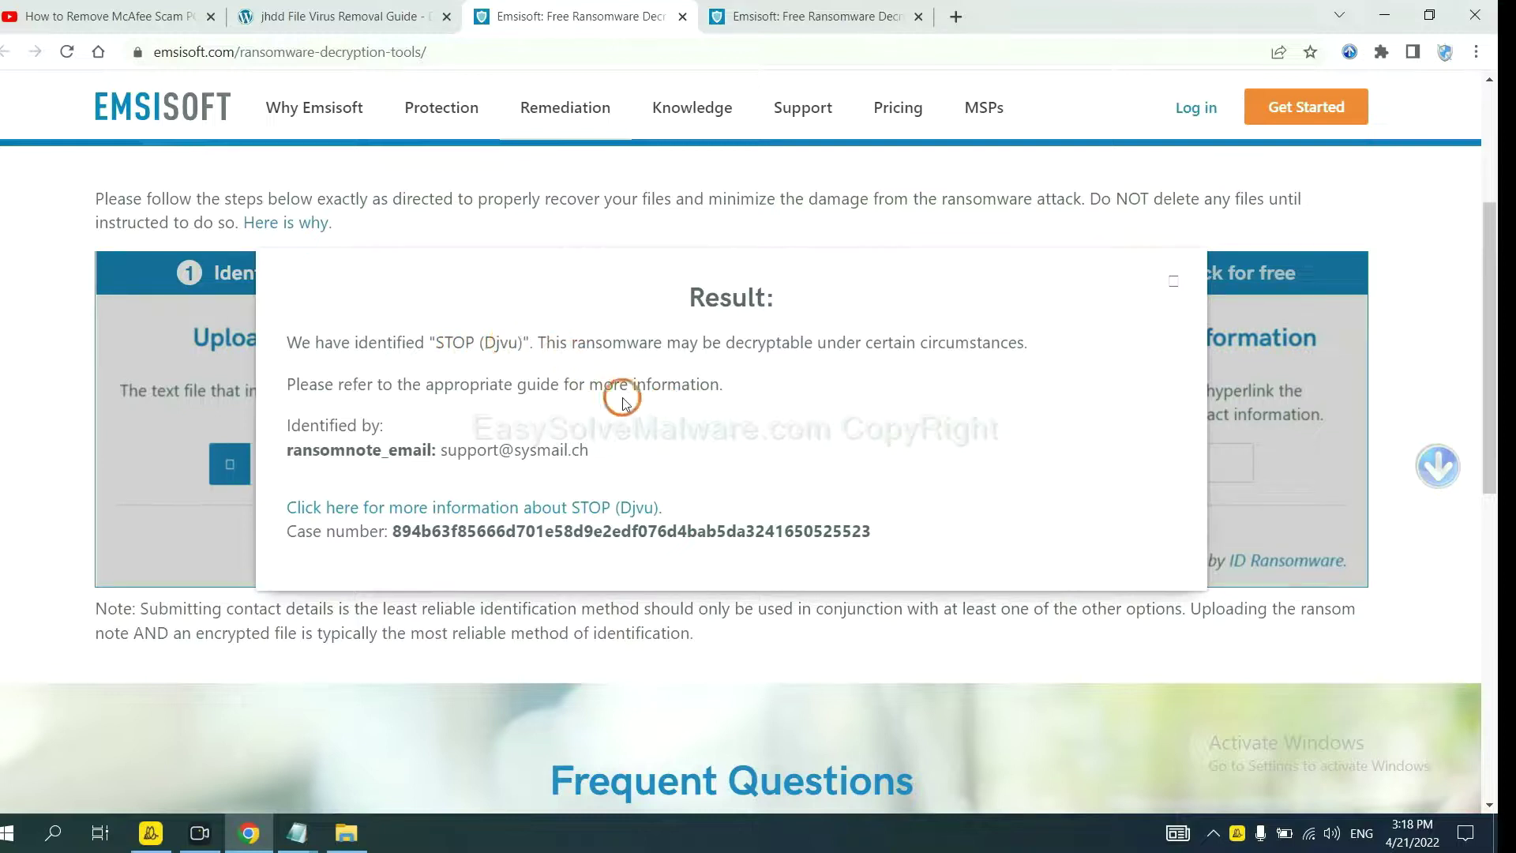
pyautogui.click(488, 515)
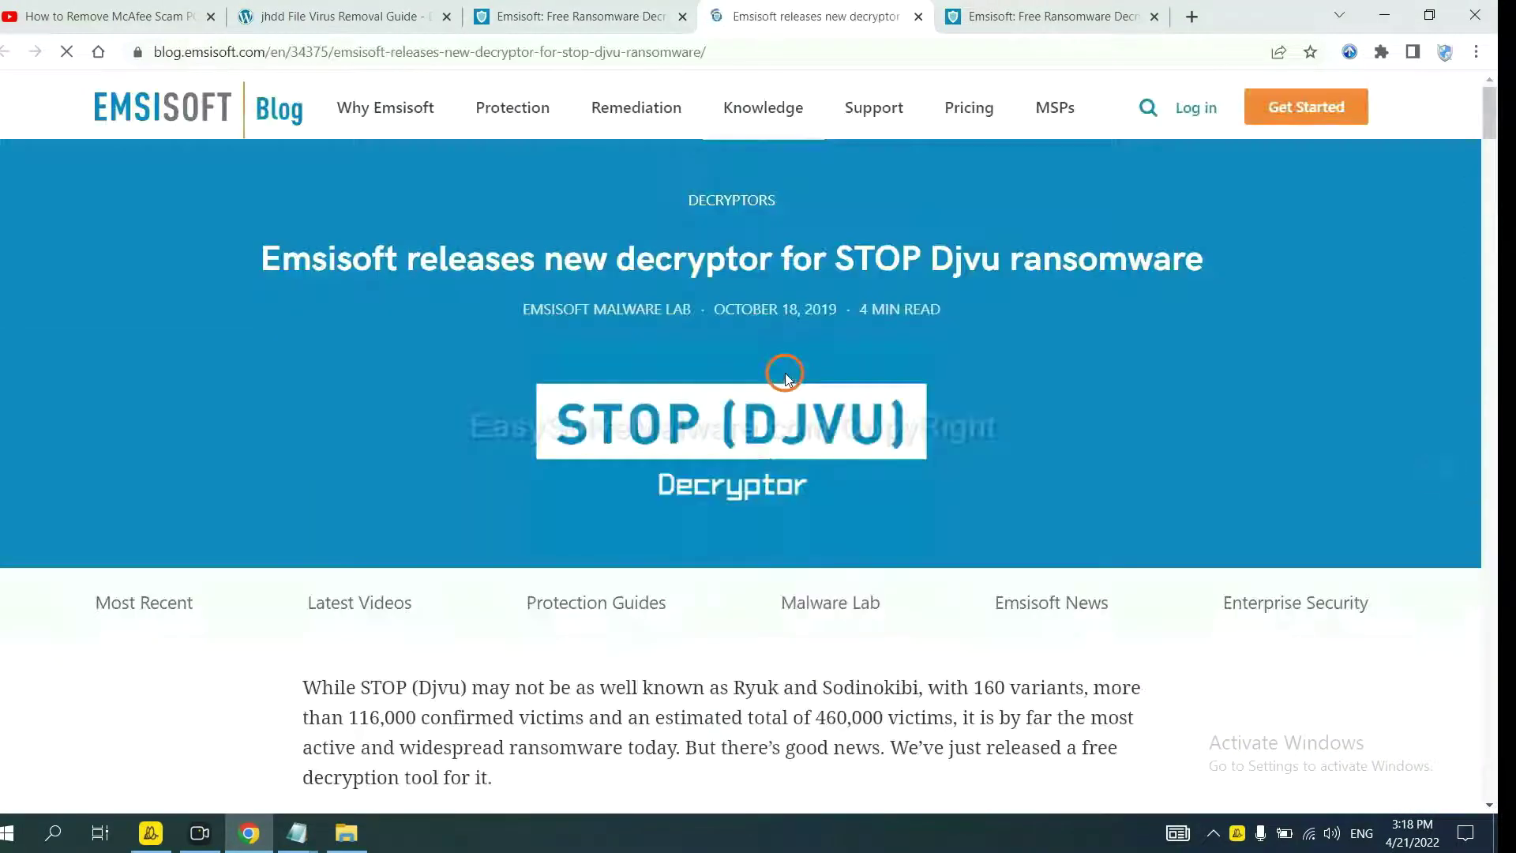
# - Scroll to the New Djvu Variants entry and open the STOP Djvu decryptor page
pyautogui.scroll(-5, 789, 353)
pyautogui.scroll(-12, 790, 353)
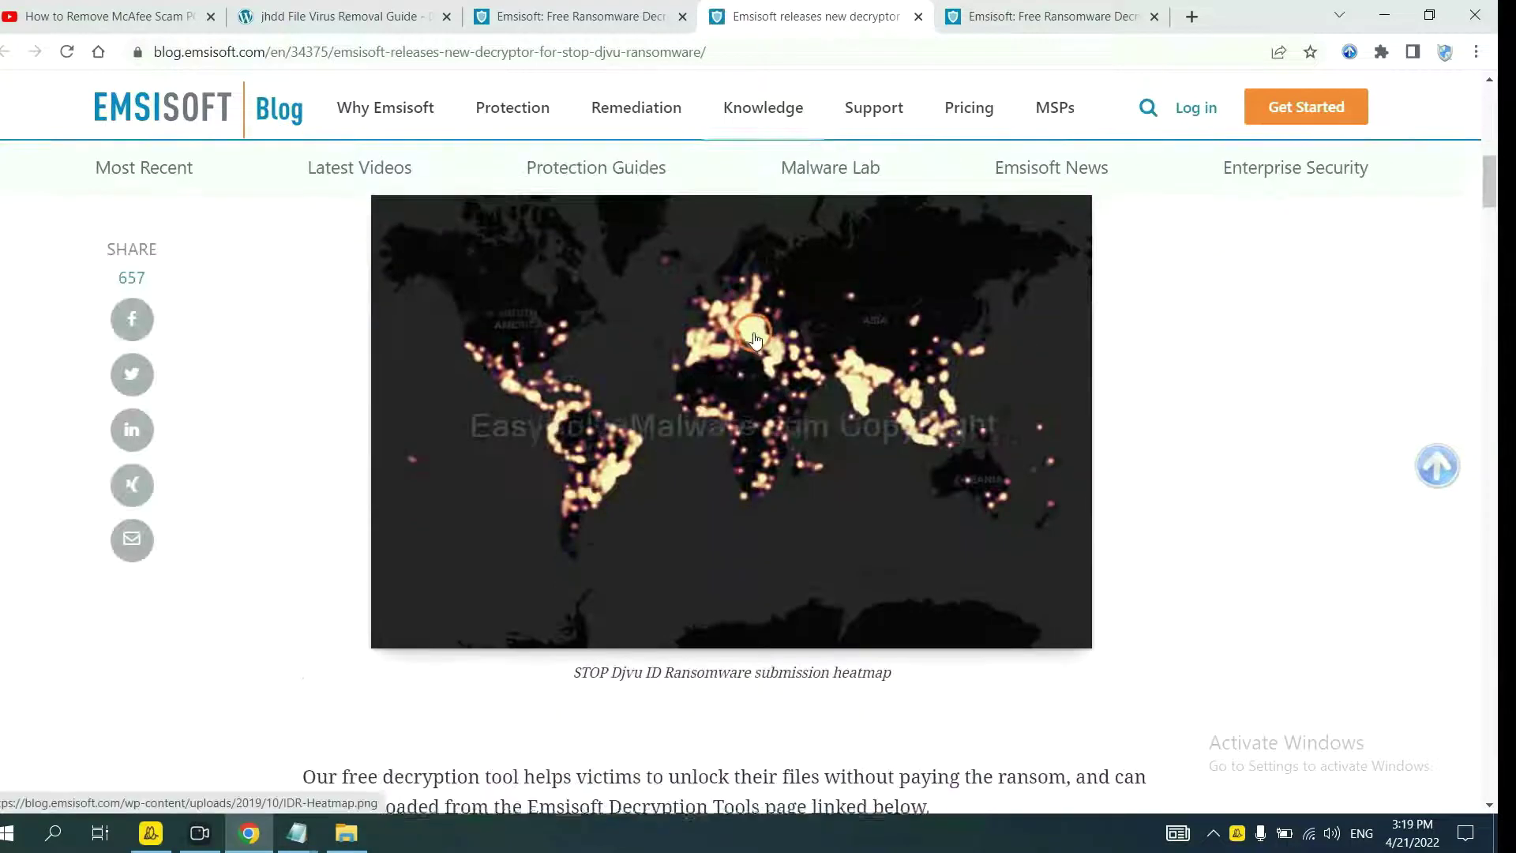
pyautogui.scroll(-12, 754, 333)
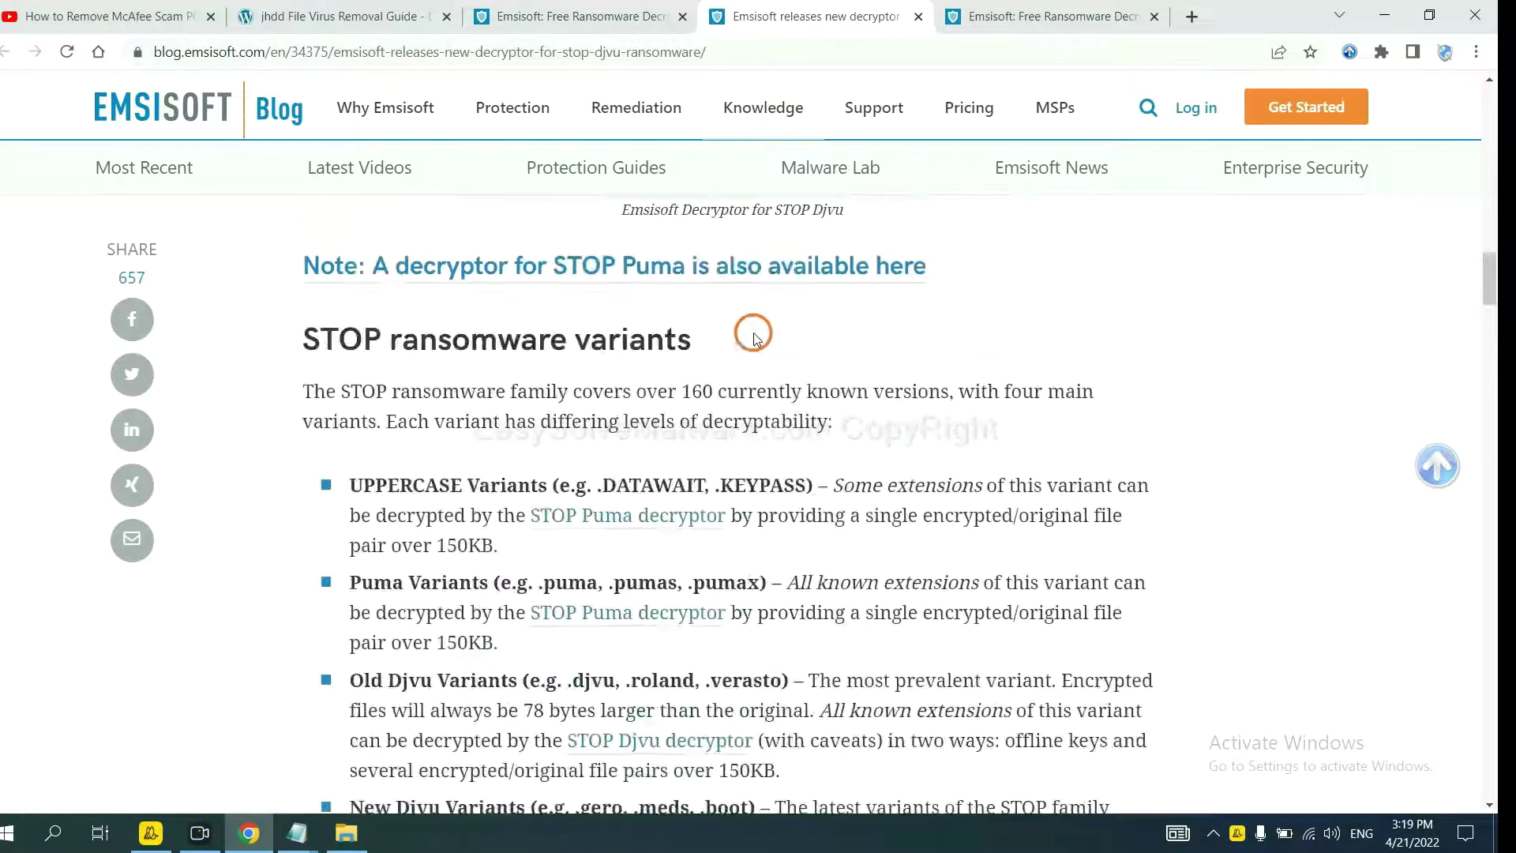
pyautogui.scroll(2, 565, 331)
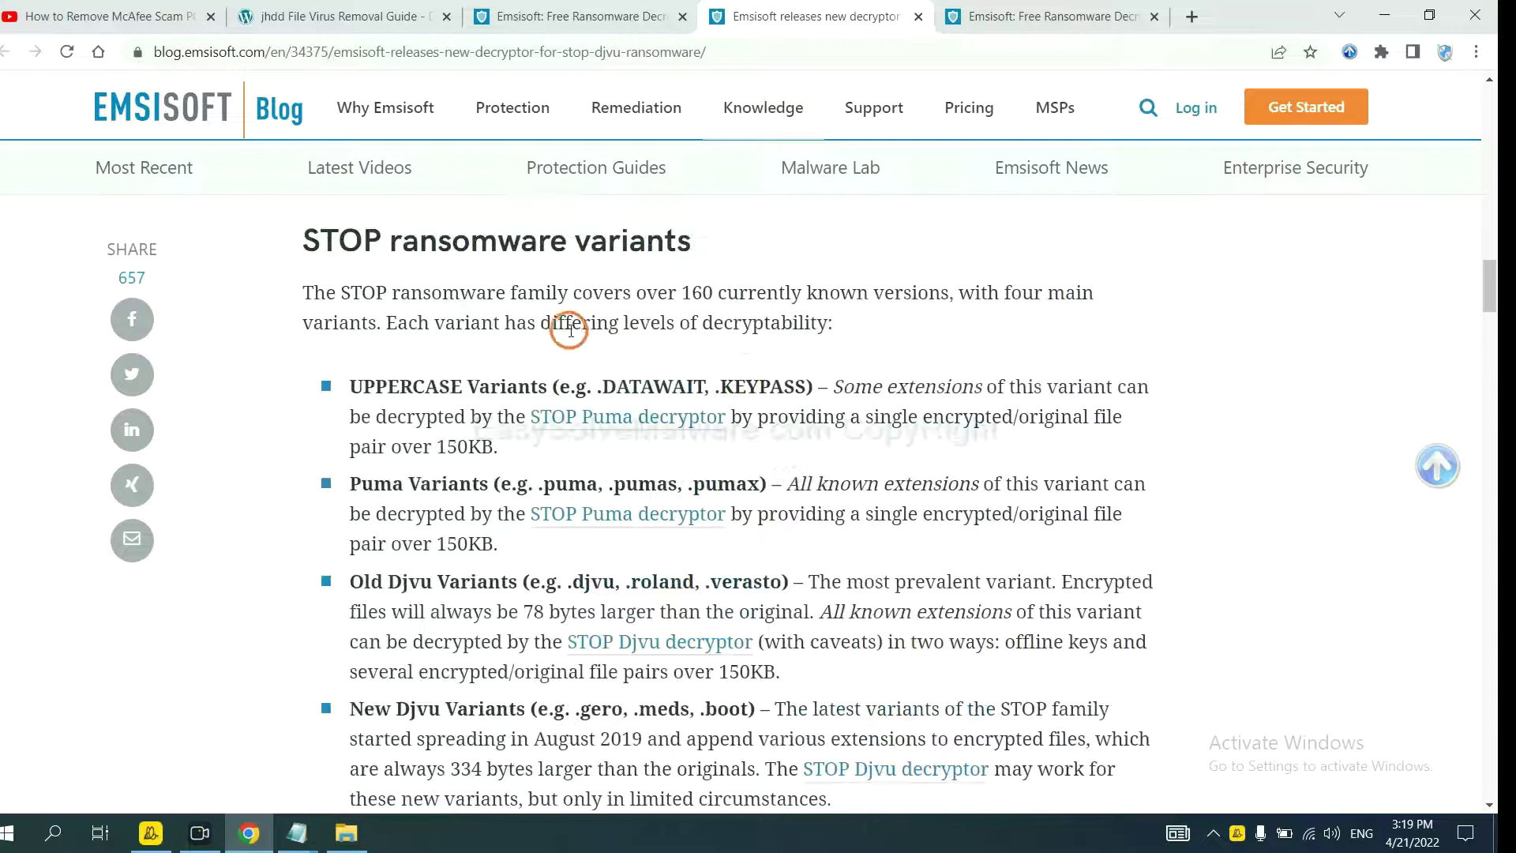
pyautogui.scroll(-1, 529, 379)
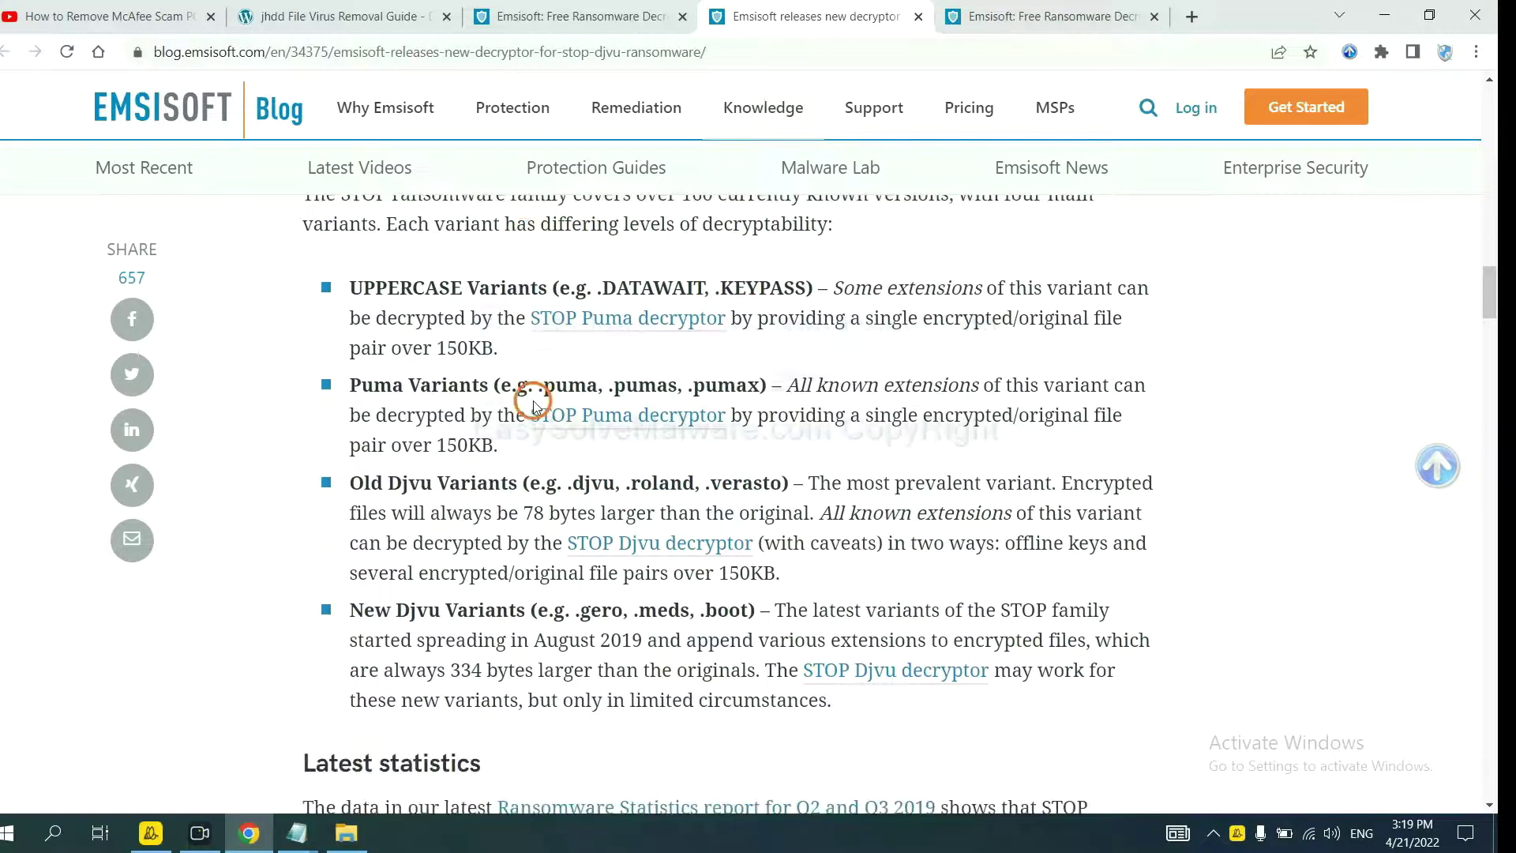
pyautogui.scroll(-2, 557, 433)
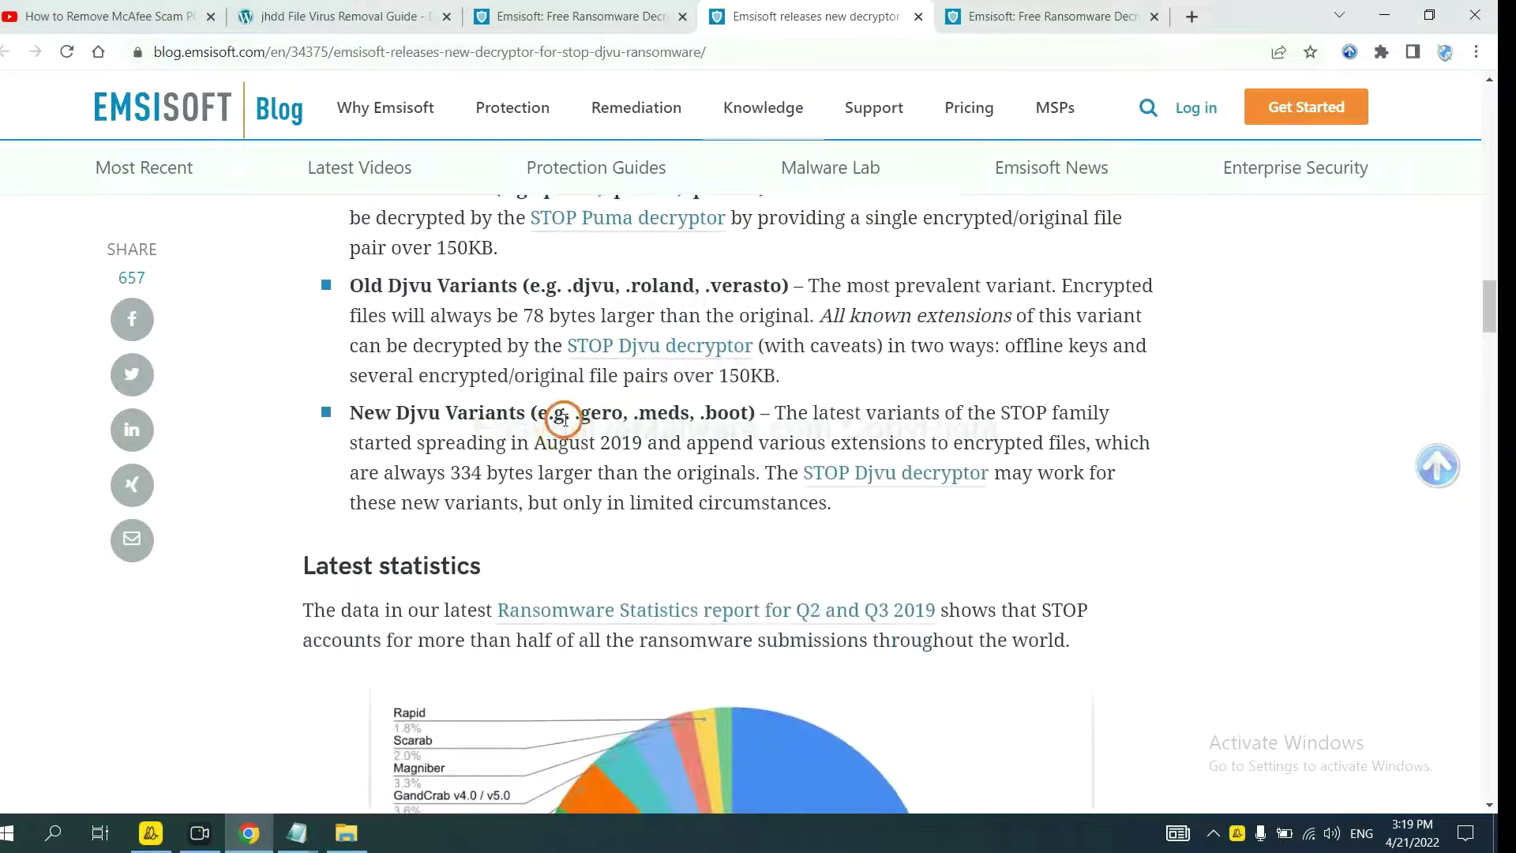
pyautogui.scroll(-1, 507, 370)
pyautogui.click(870, 380)
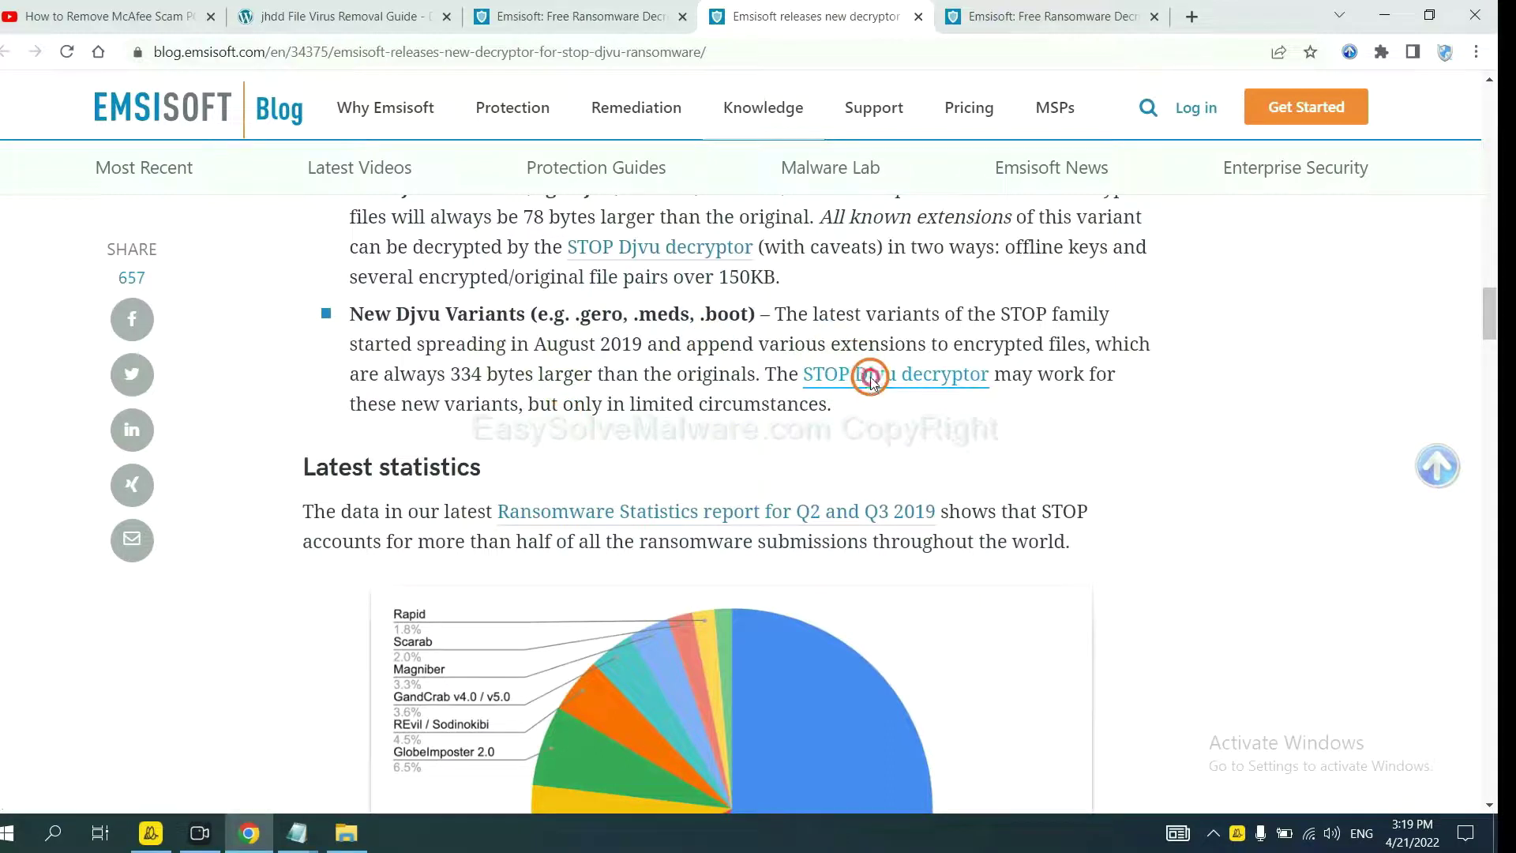
pyautogui.scroll(-2, 870, 380)
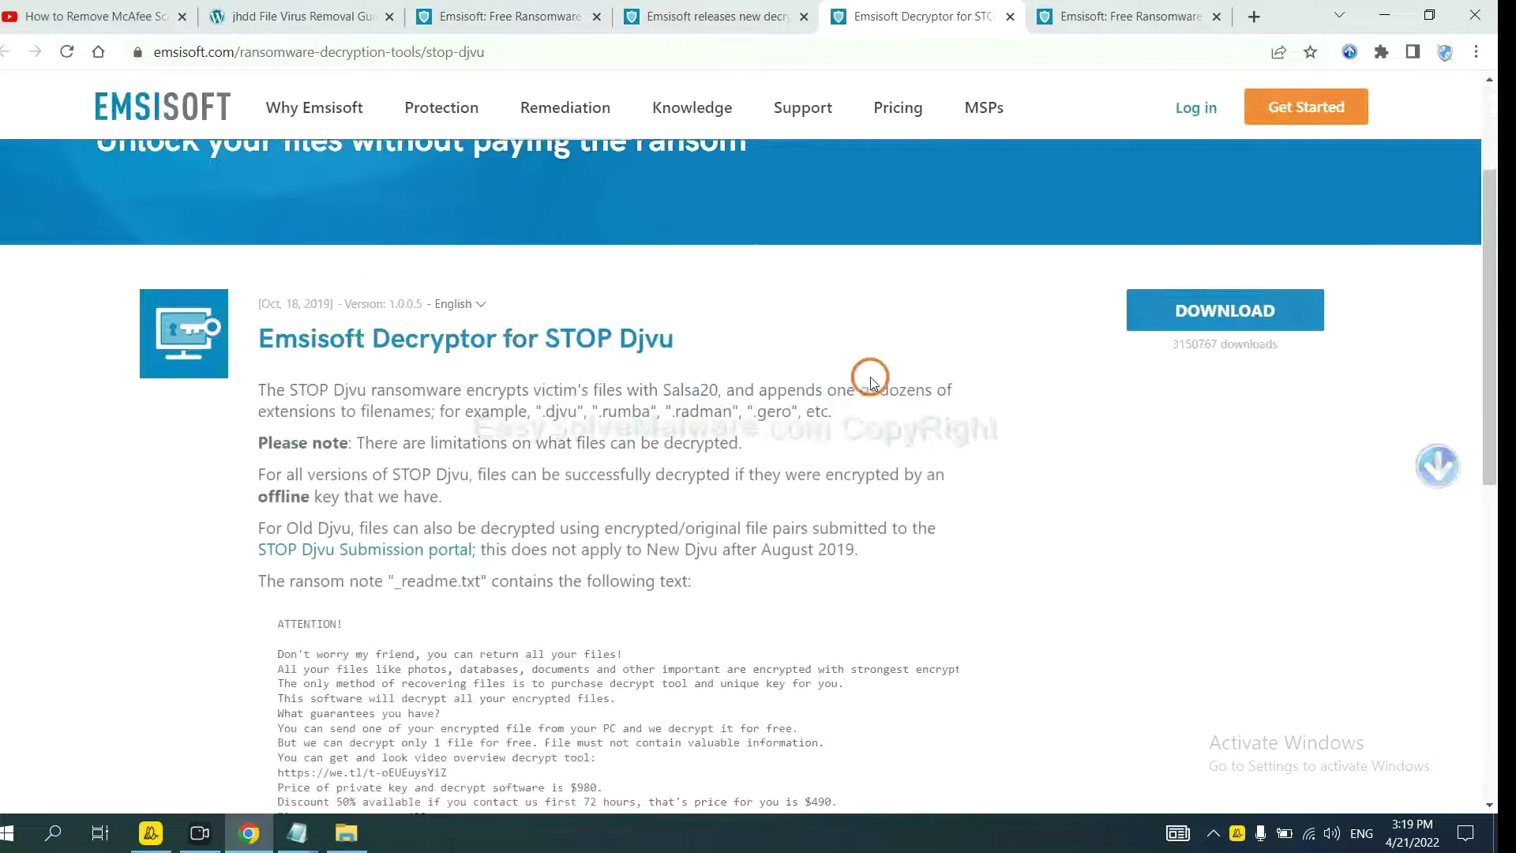
pyautogui.scroll(-1, 869, 379)
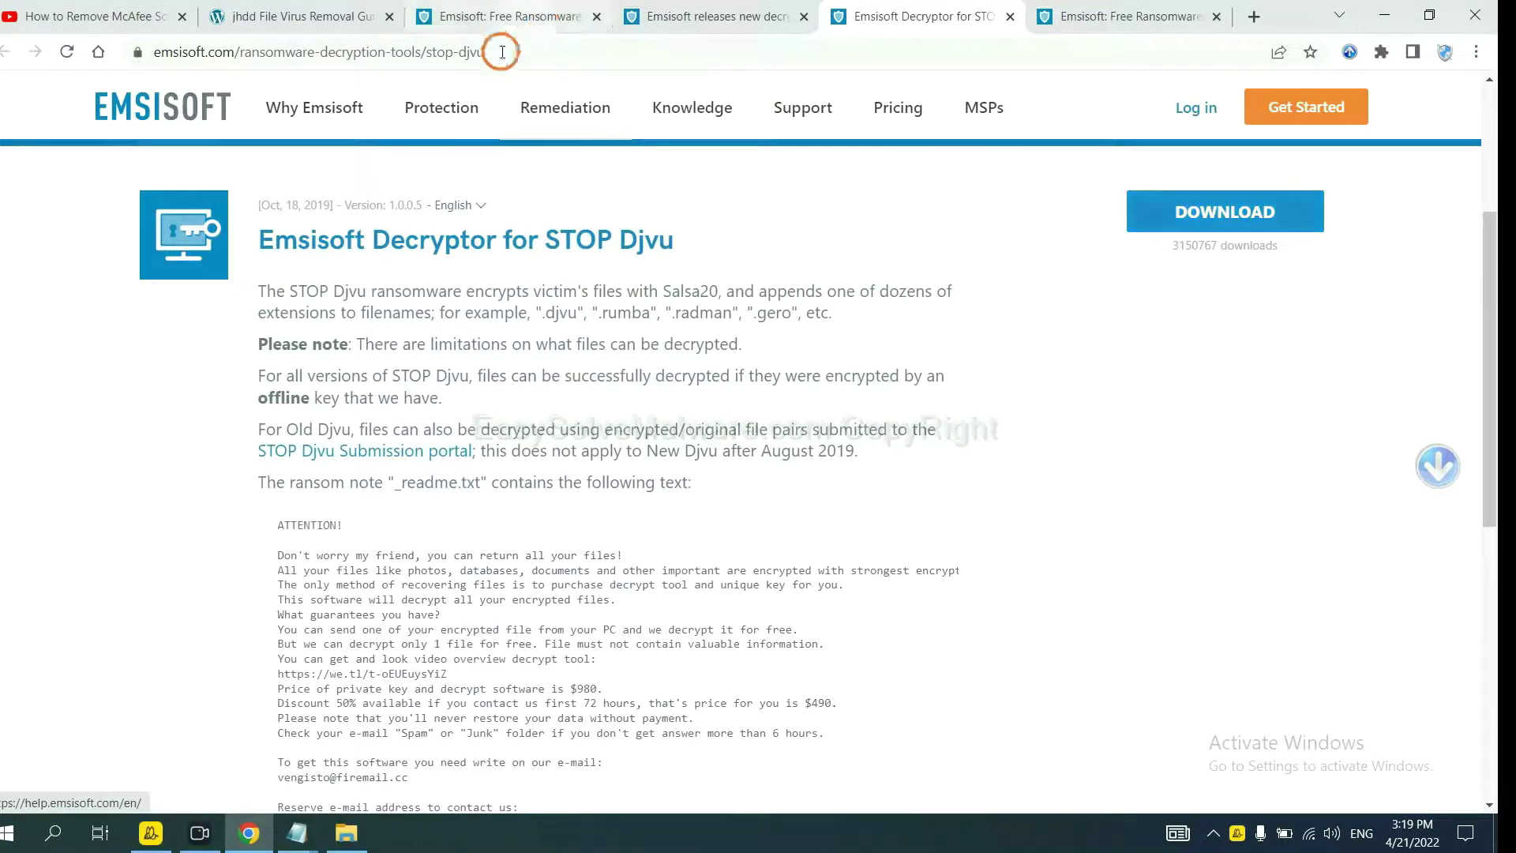
# - Return to the jhdd guide tab and open the nomoreransom.org decryption tools link
pyautogui.click(247, 15)
pyautogui.scroll(-6, 542, 496)
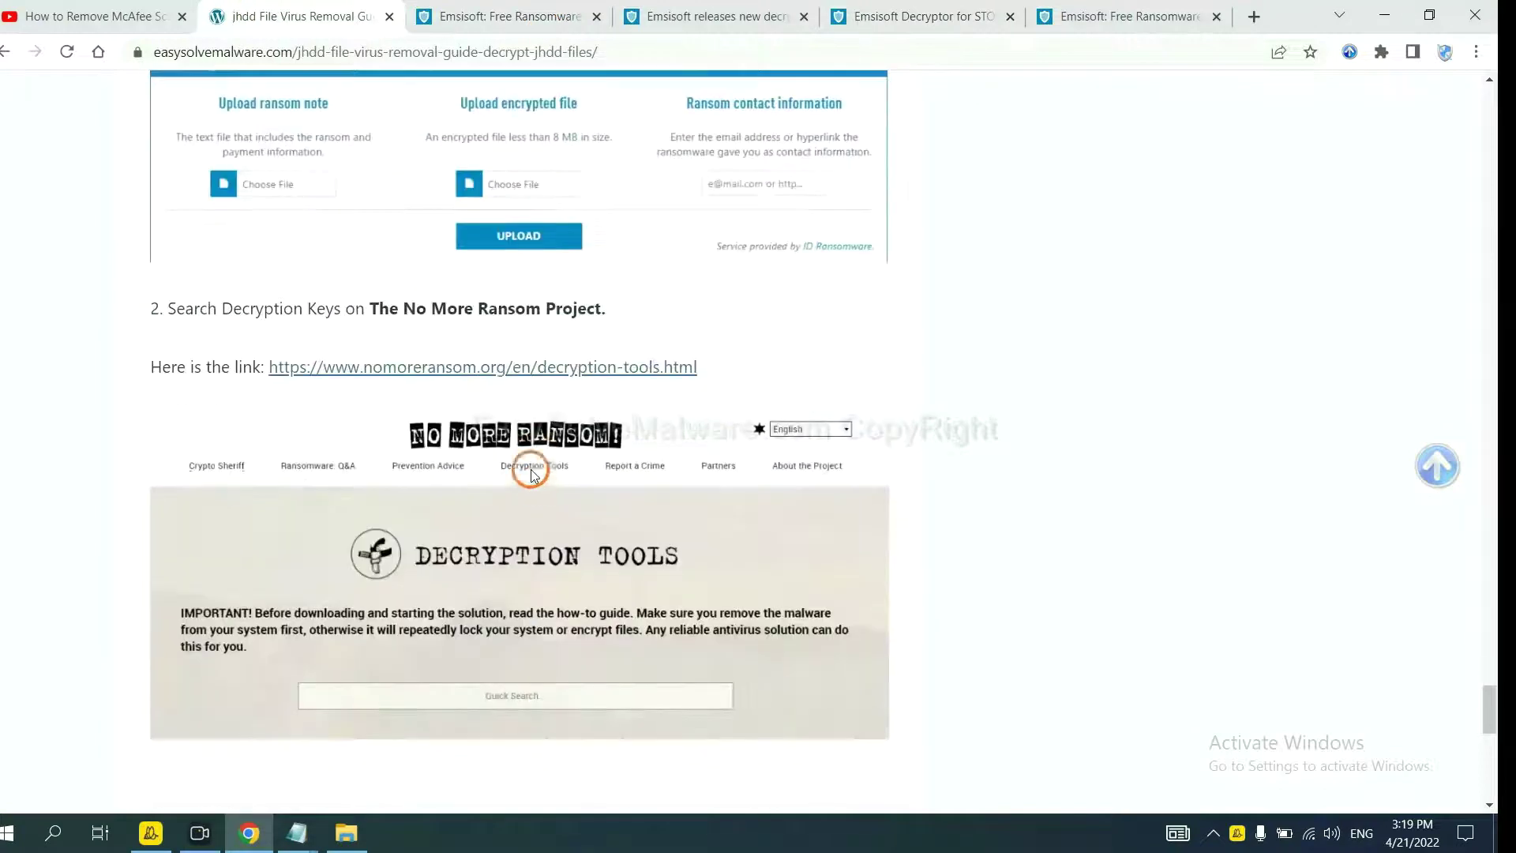
pyautogui.click(552, 271)
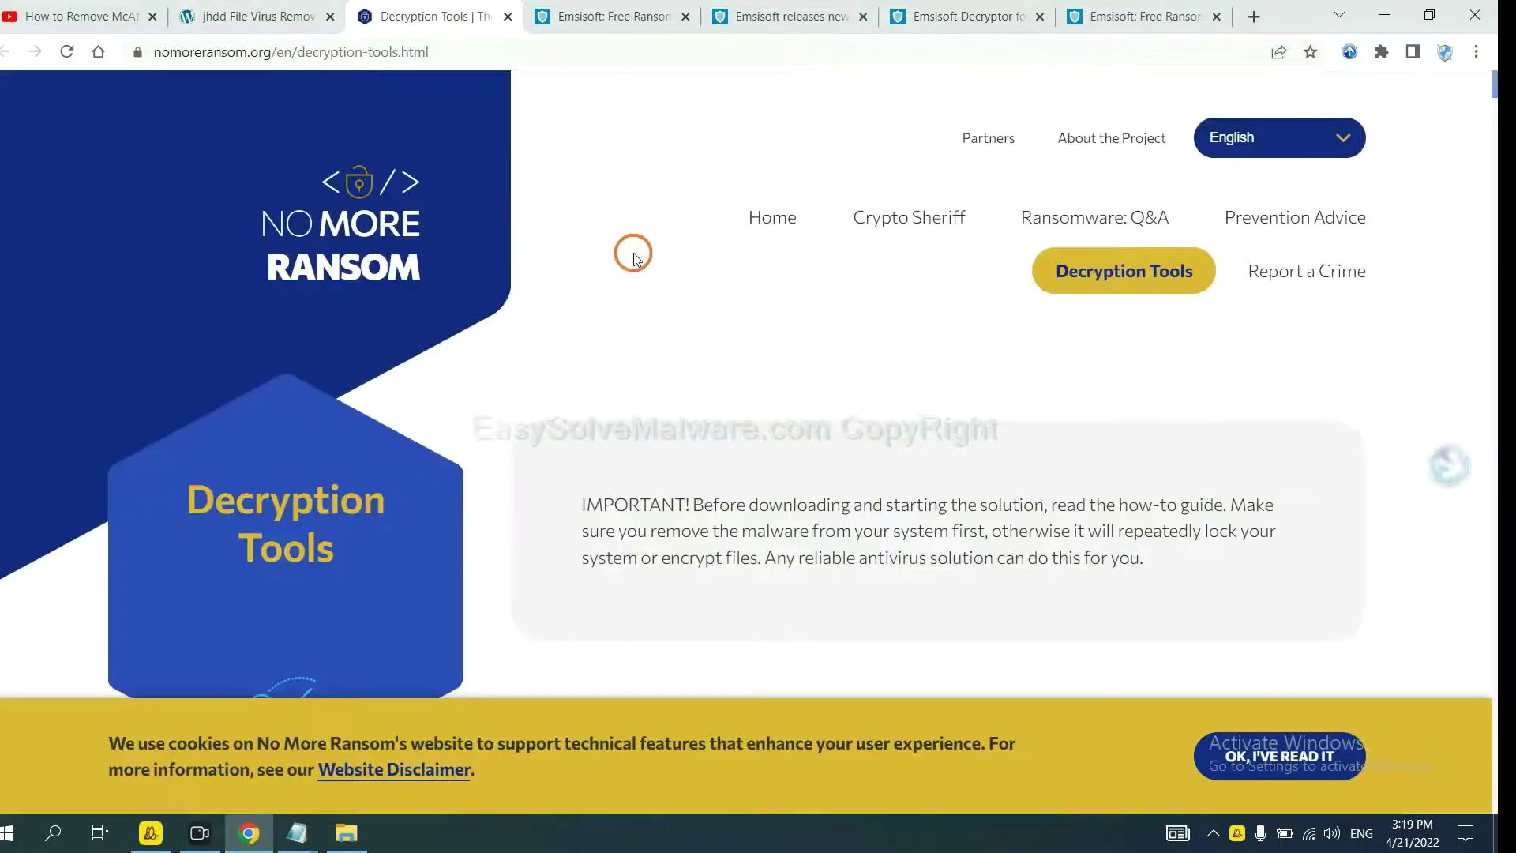
# - Search the decryption tools for 'djvu' and expand the djvu Ransom decryptor entry
pyautogui.scroll(-4, 777, 347)
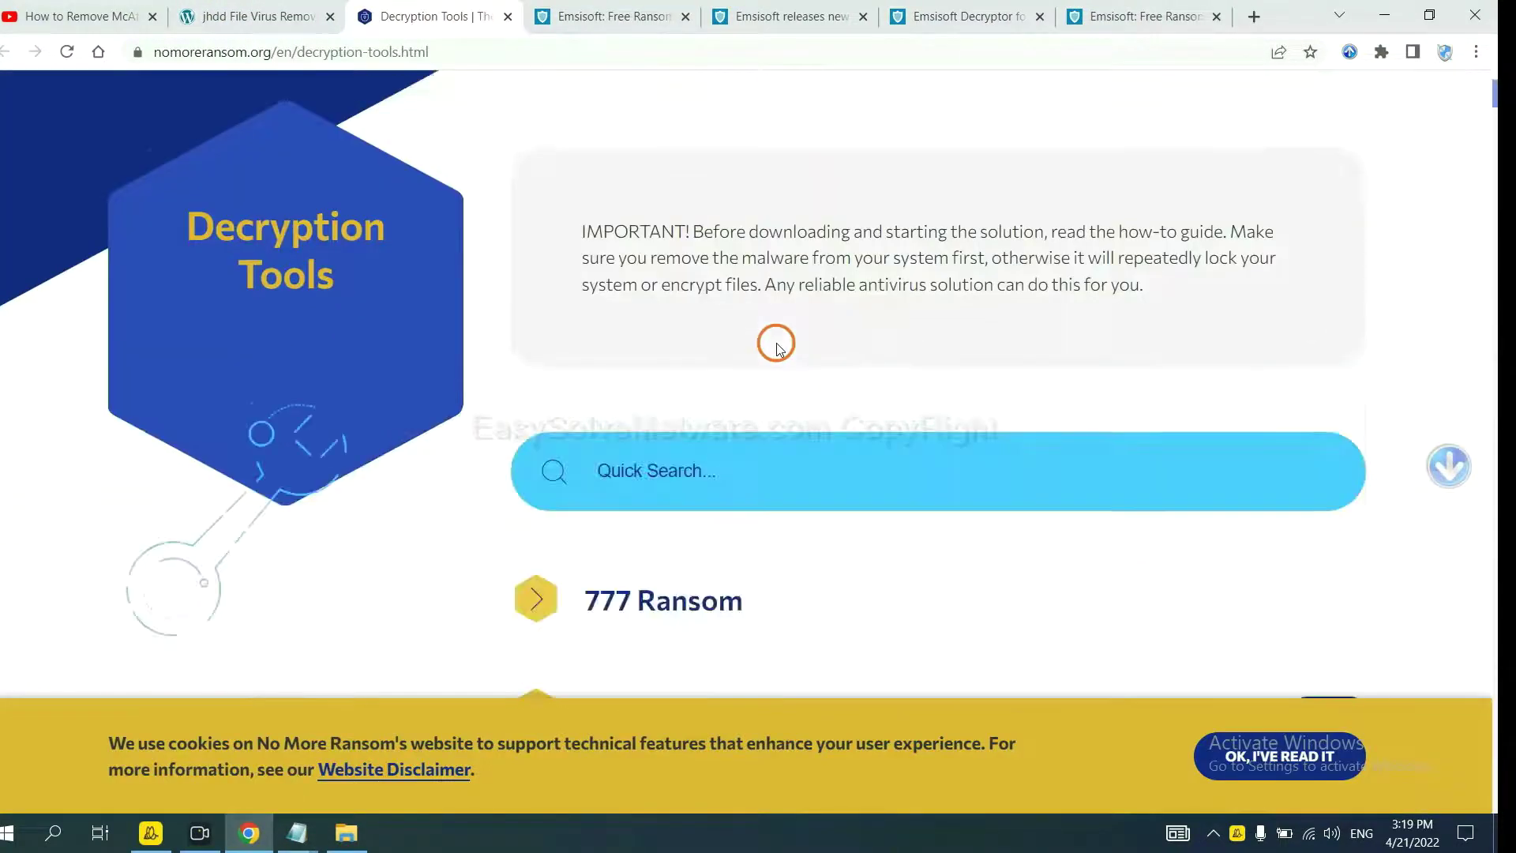
pyautogui.click(755, 462)
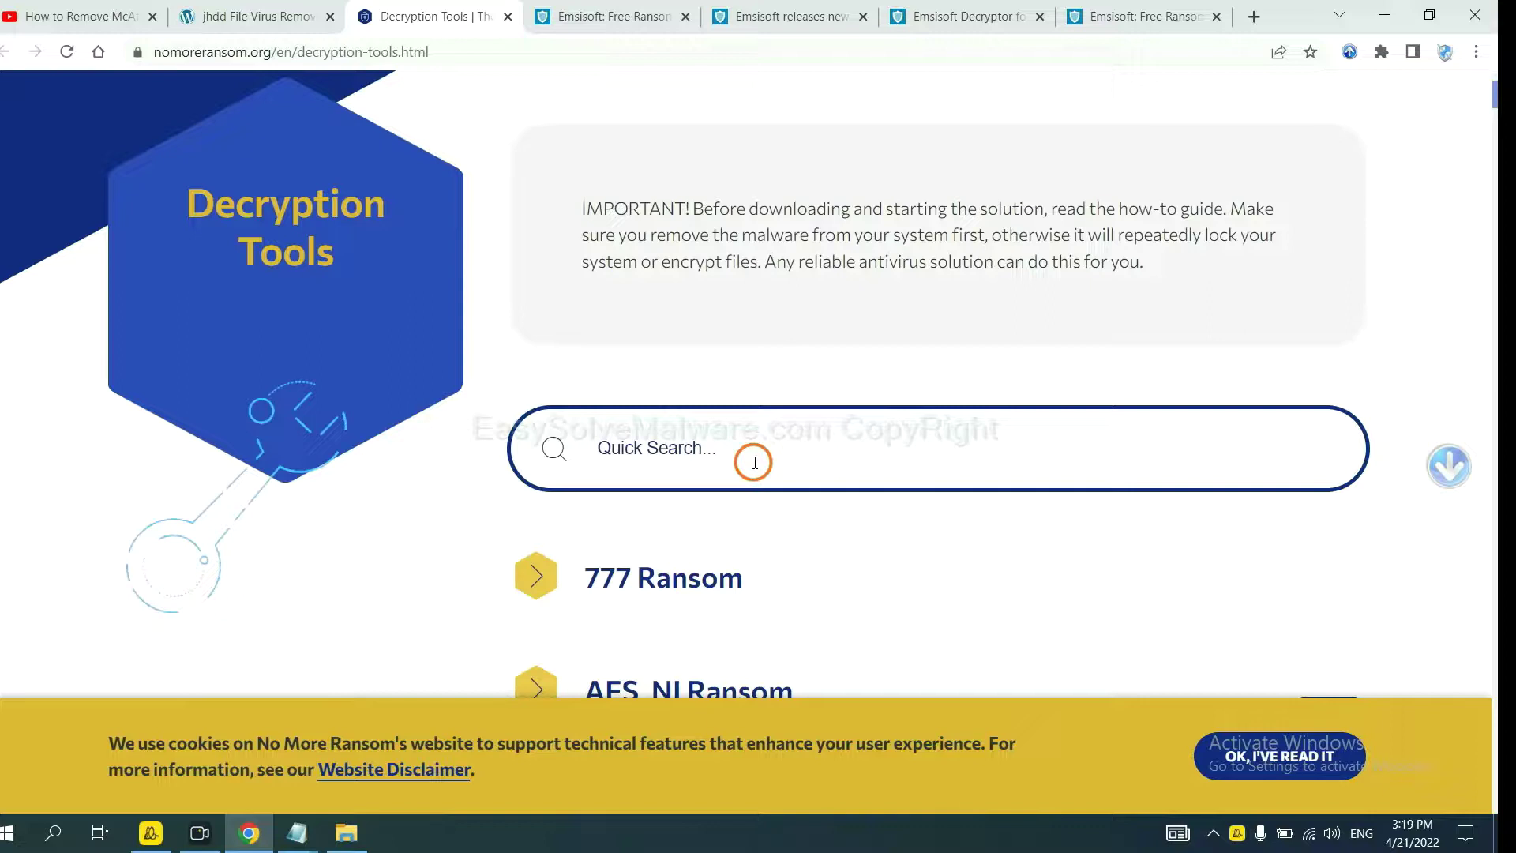
pyautogui.write('djvu')
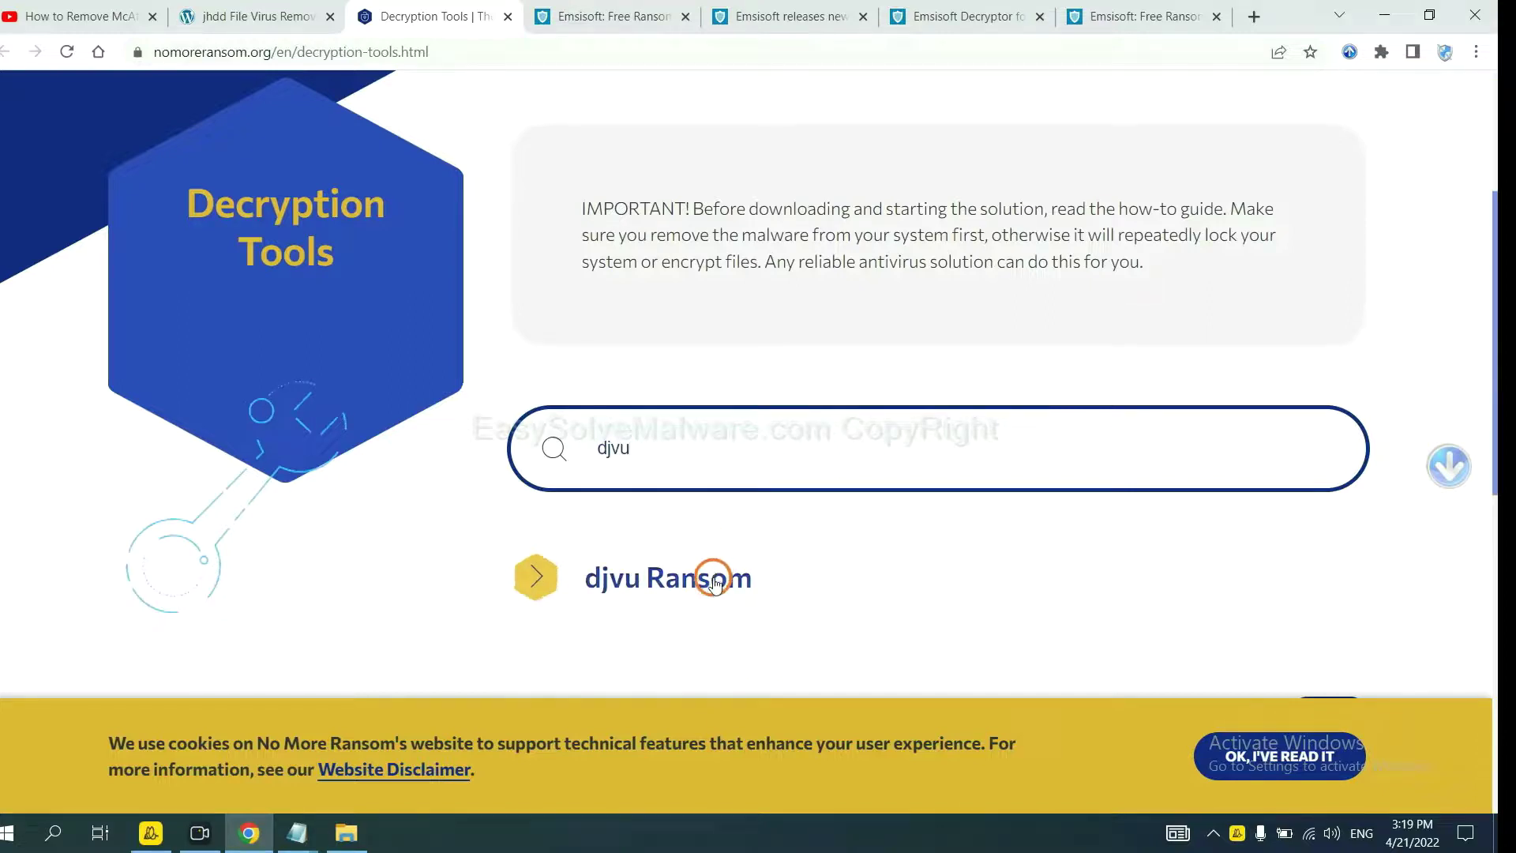
pyautogui.scroll(-1, 695, 491)
pyautogui.click(695, 491)
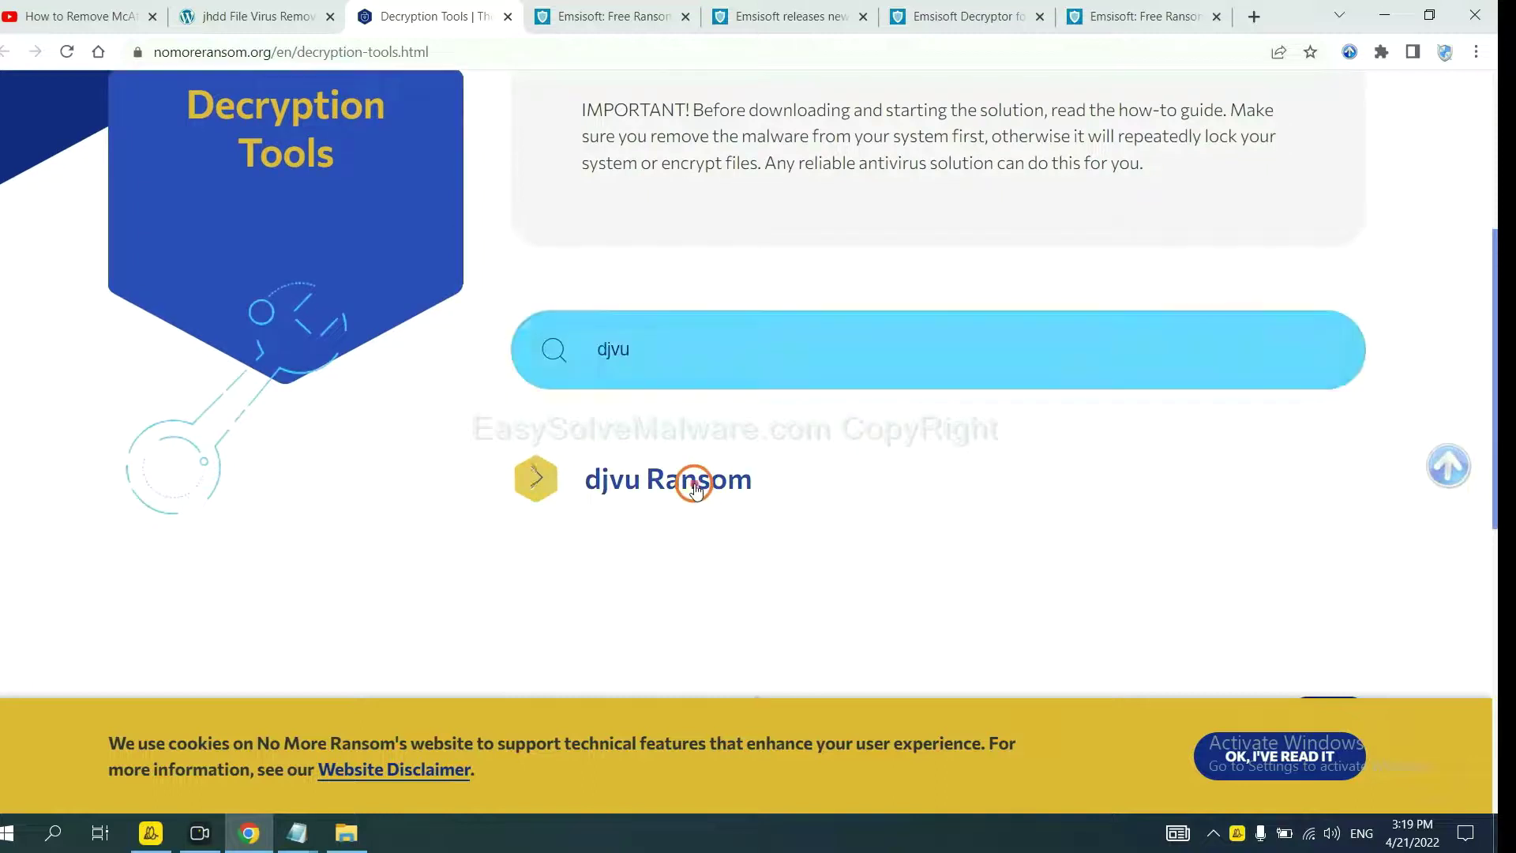
pyautogui.scroll(-3, 821, 537)
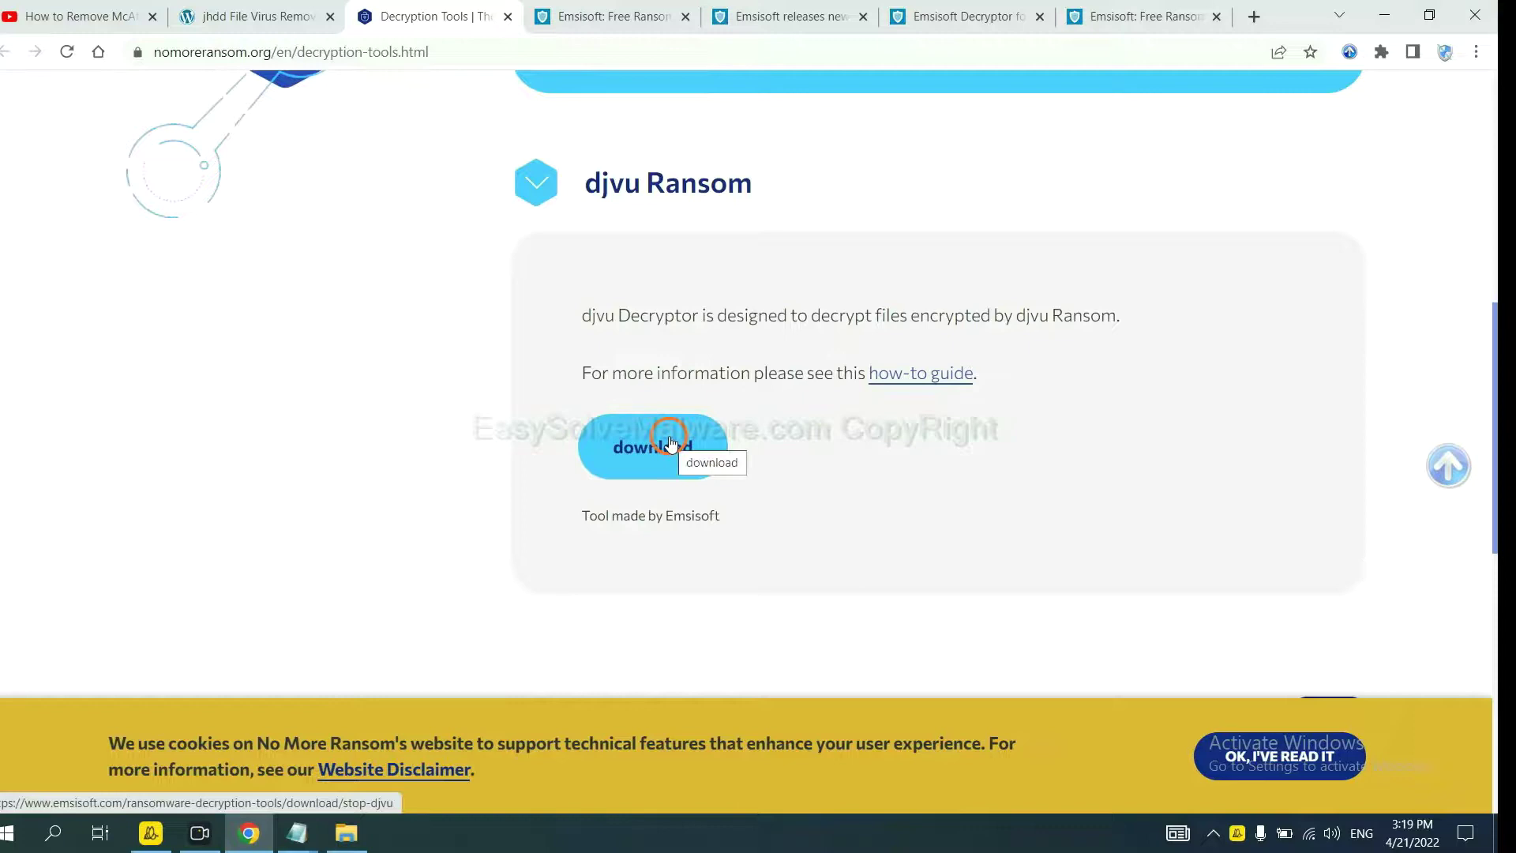
pyautogui.scroll(10, 924, 440)
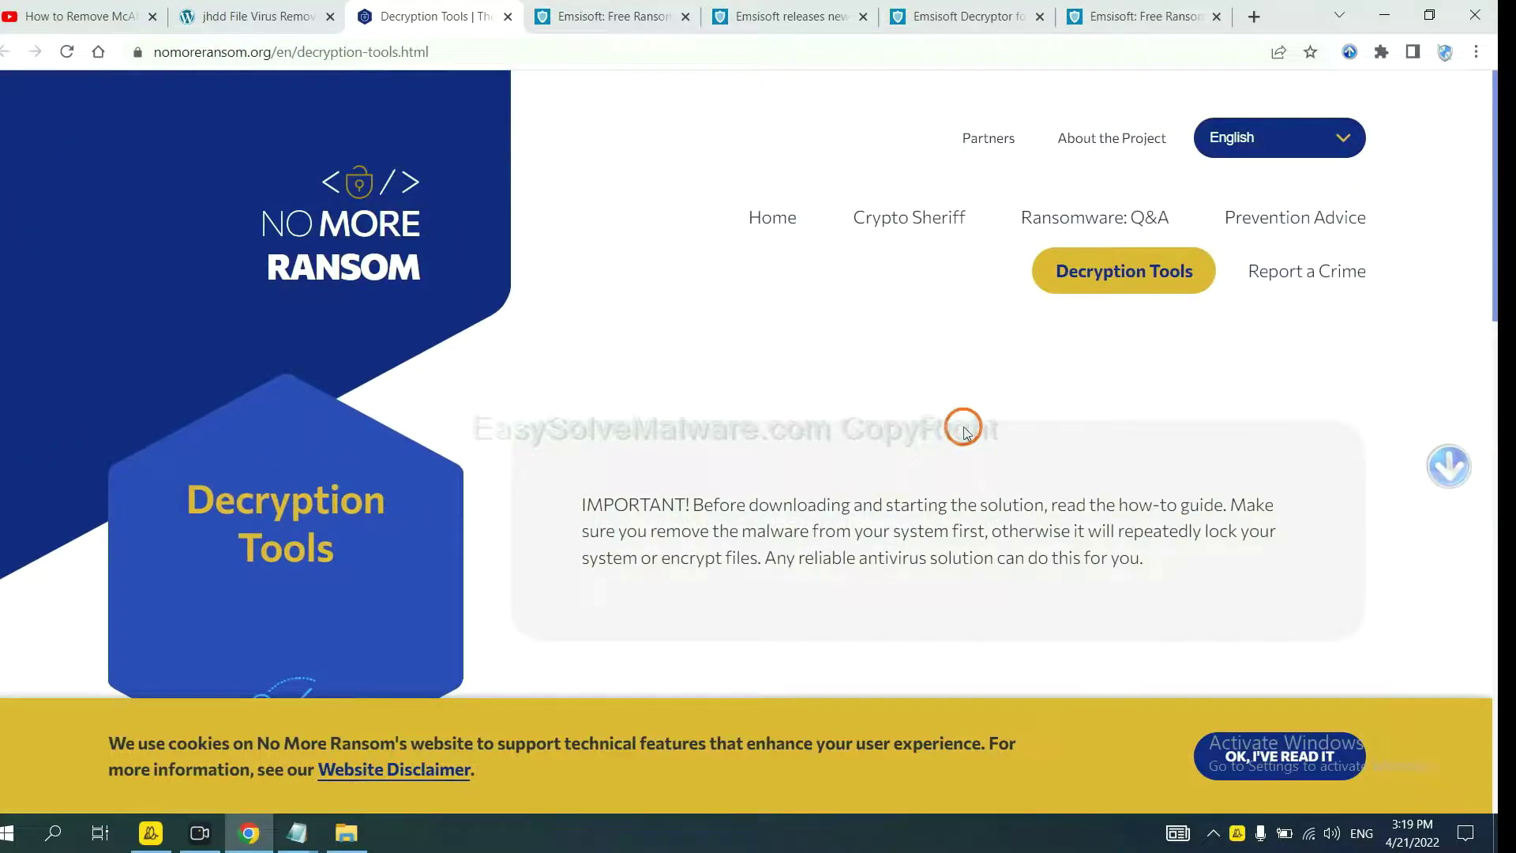